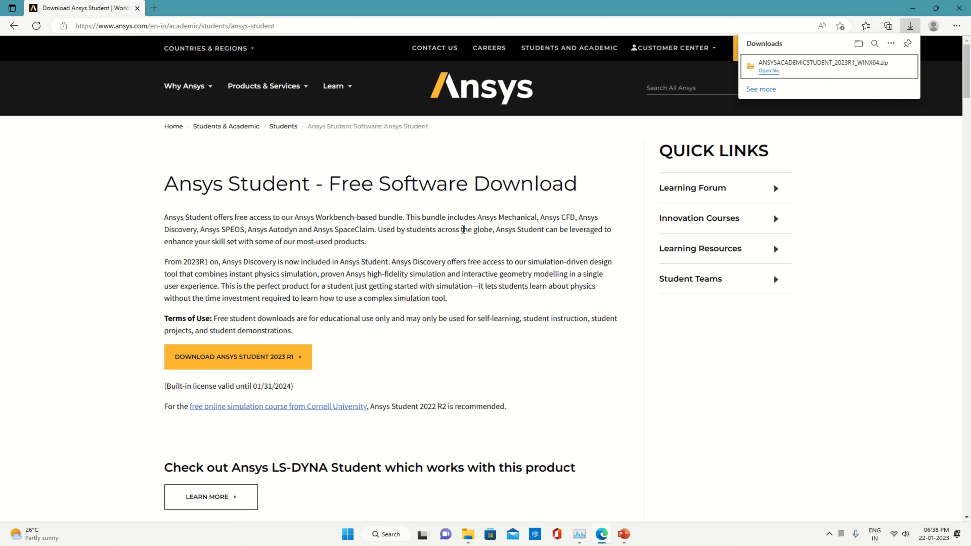
Step: Show the downloaded ANSYSACADEMICSTUDENT_2023R1_WINX64 archive in its folder and extract it into the default destination in Downloads
right_click(826, 67)
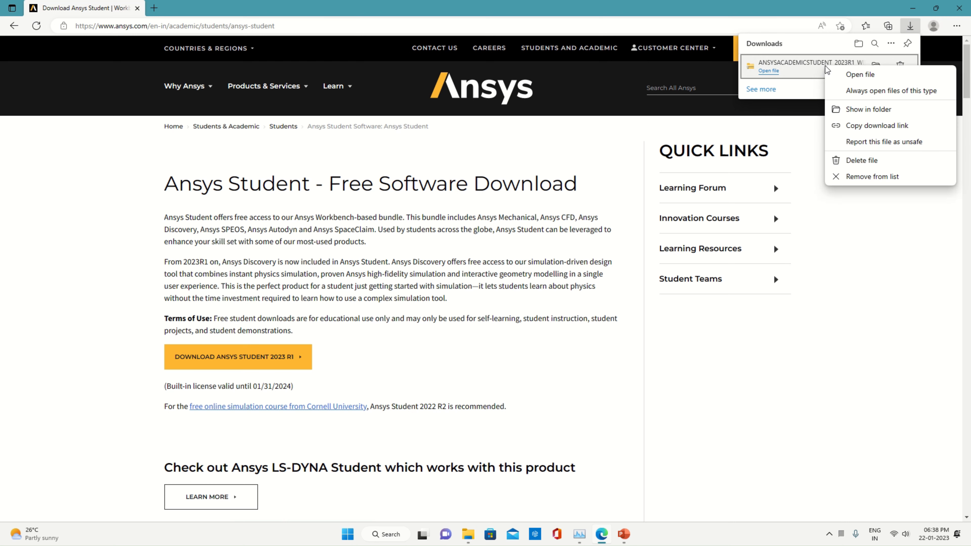
click(854, 109)
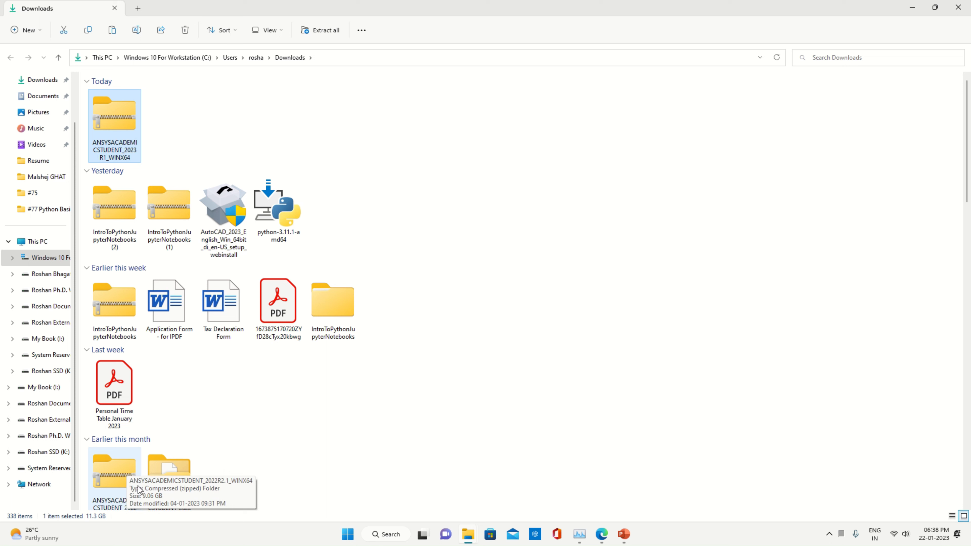
right_click(115, 128)
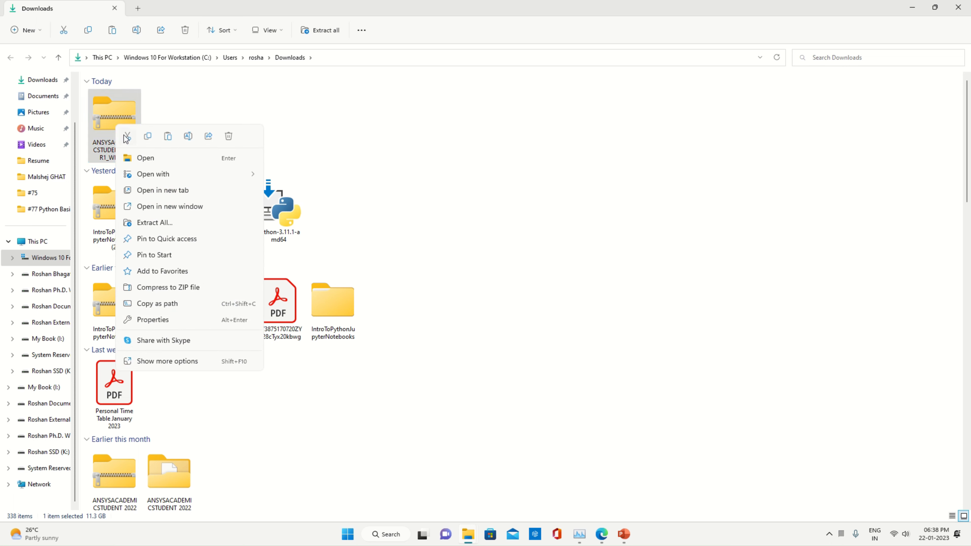
click(160, 223)
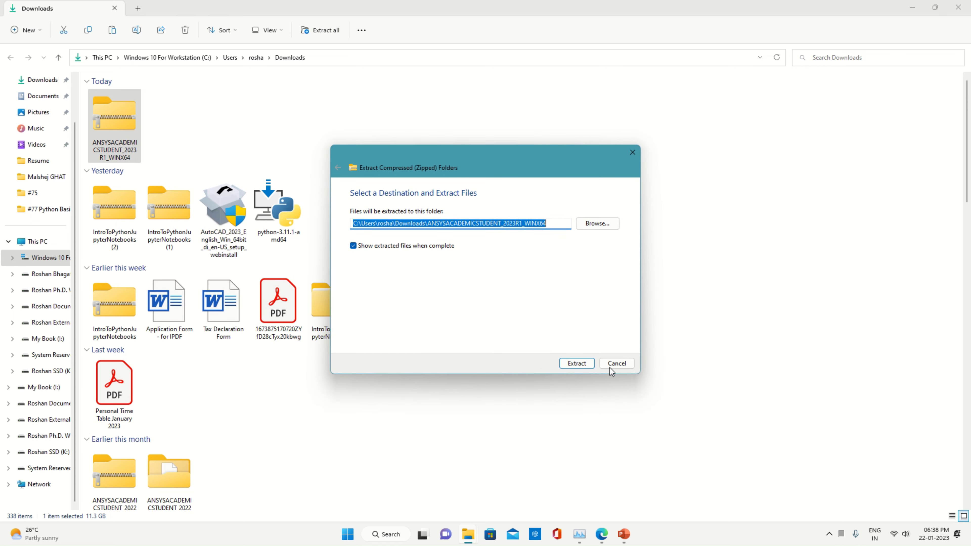
click(578, 364)
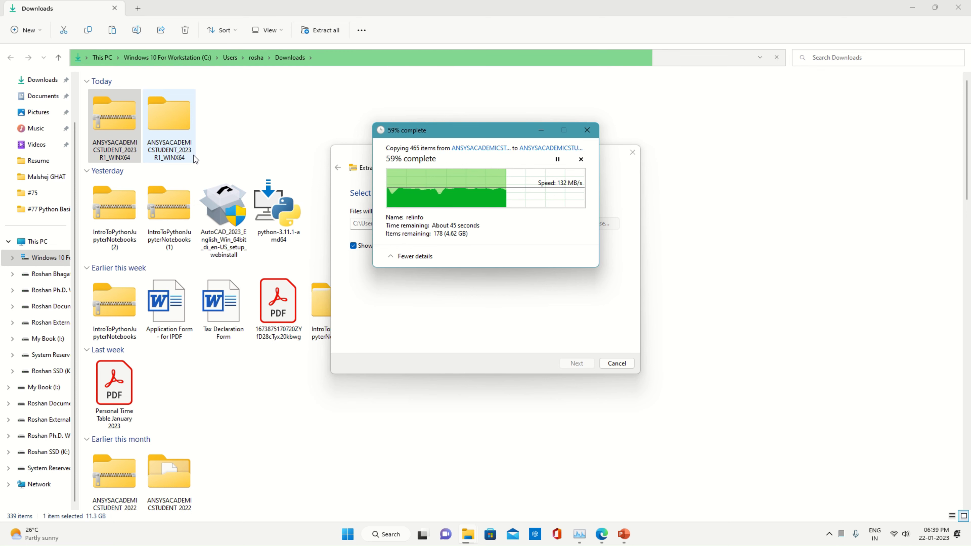
Step: Switch to Microsoft Edge and review the Ansys Student installation steps, hardware requirements, problem size limits and license duration
click(601, 534)
scroll(384, 358, down, 10)
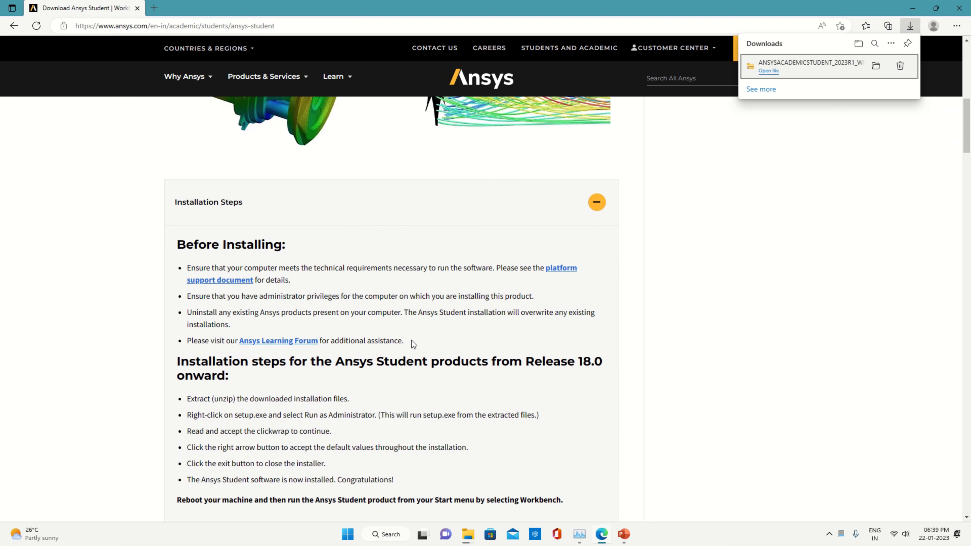
scroll(412, 344, down, 7)
scroll(263, 328, down, 4)
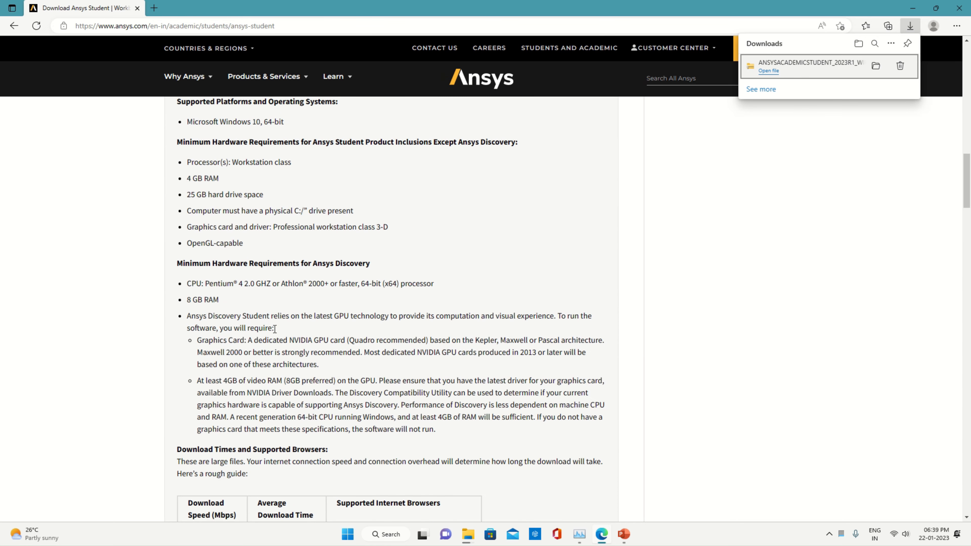
scroll(274, 328, down, 10)
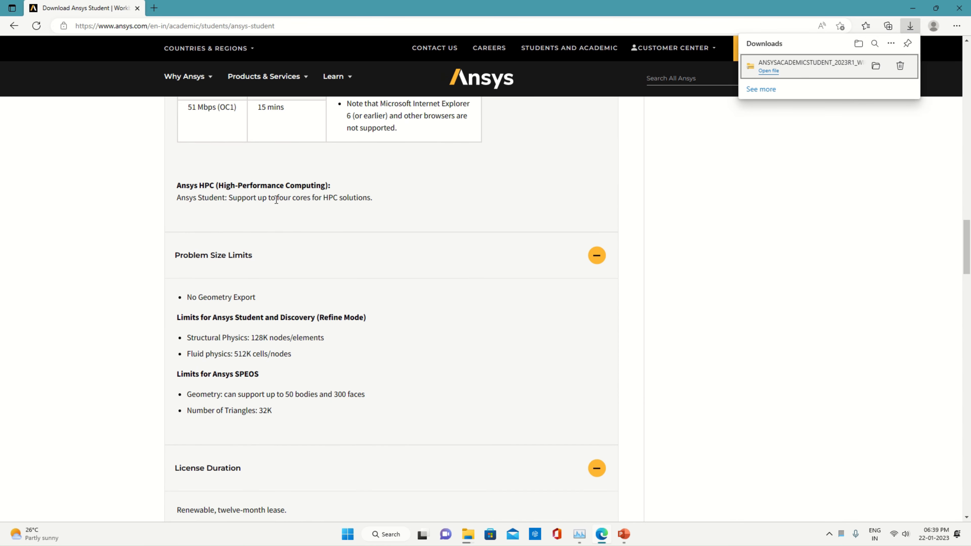
scroll(293, 236, down, 5)
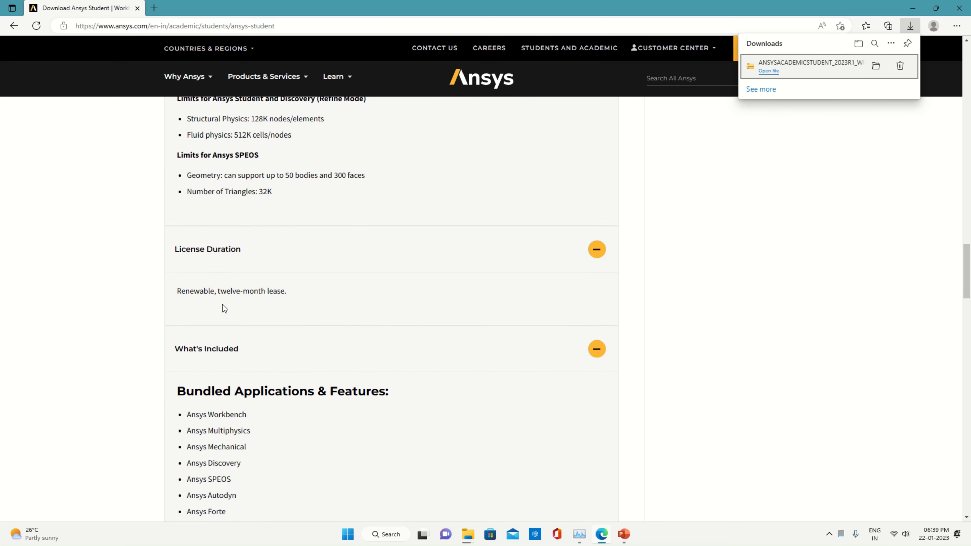
scroll(247, 312, up, 4)
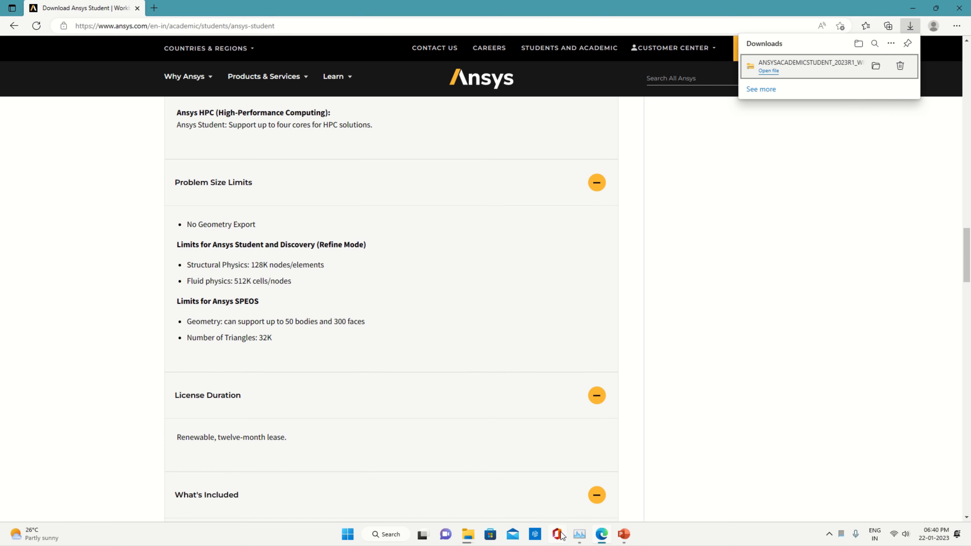
Step: Switch to File Explorer to check the extraction and look through the extracted ANSYSACADEMICSTUDENT_2023R1_WINX64 folder
mouse_move(473, 534)
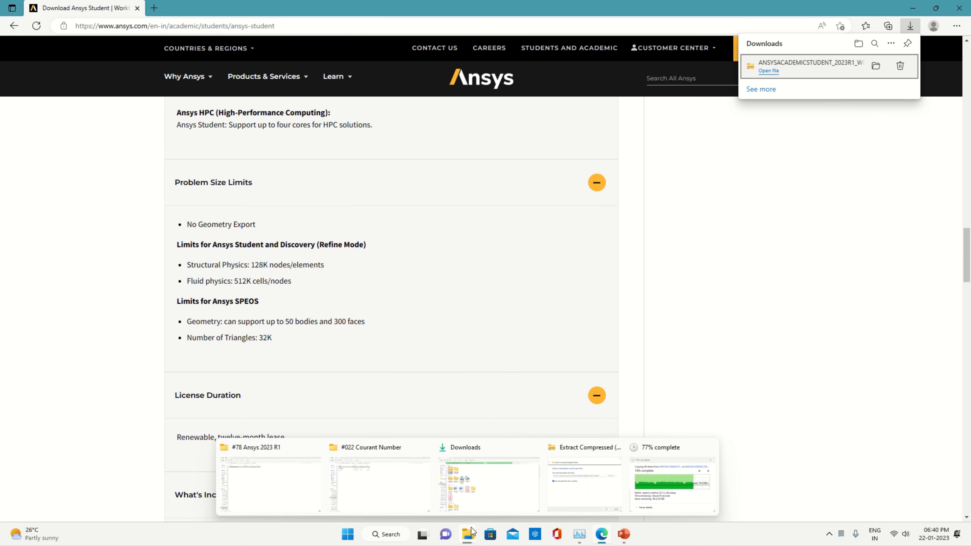
click(641, 494)
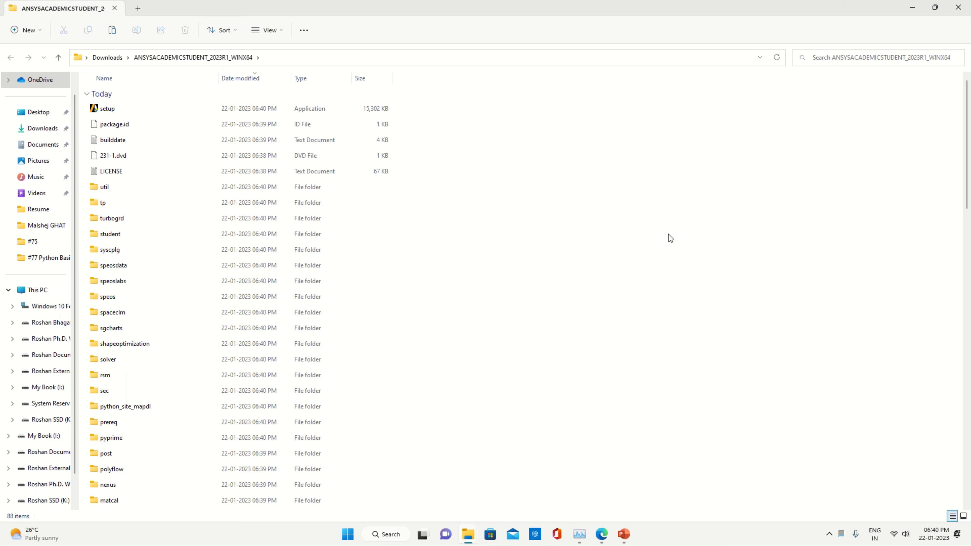
click(60, 57)
double_click(182, 131)
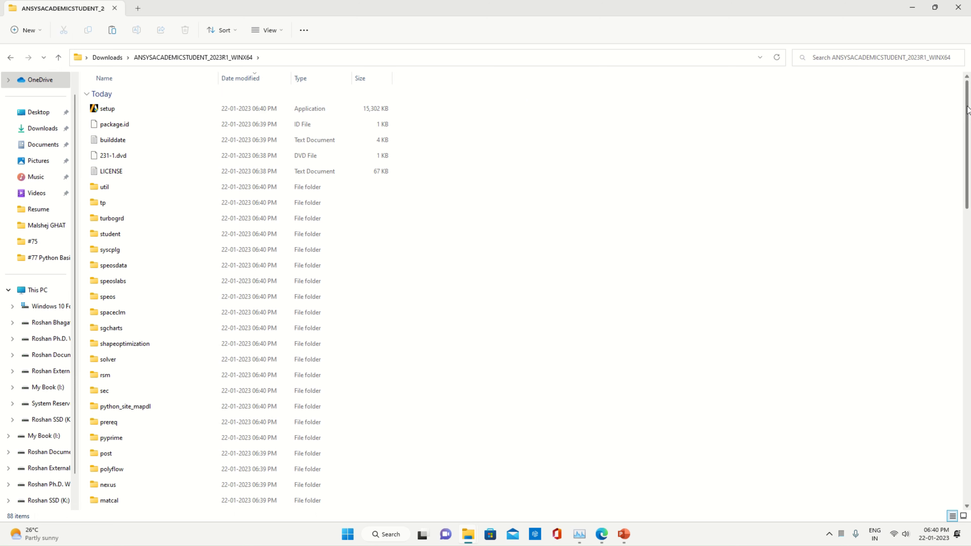
mouse_move(969, 106)
mouse_down()
mouse_move(970, 398)
mouse_move(970, 105)
mouse_up()
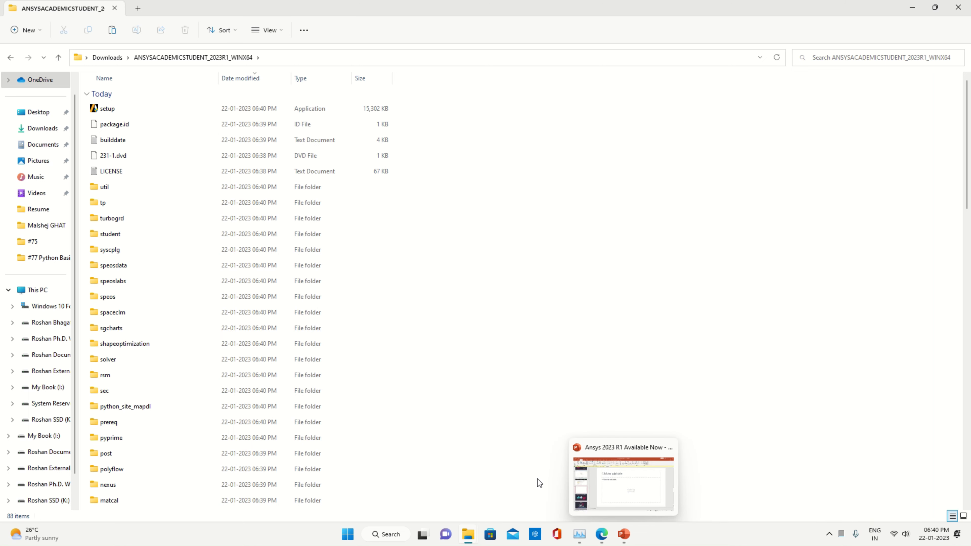
click(964, 6)
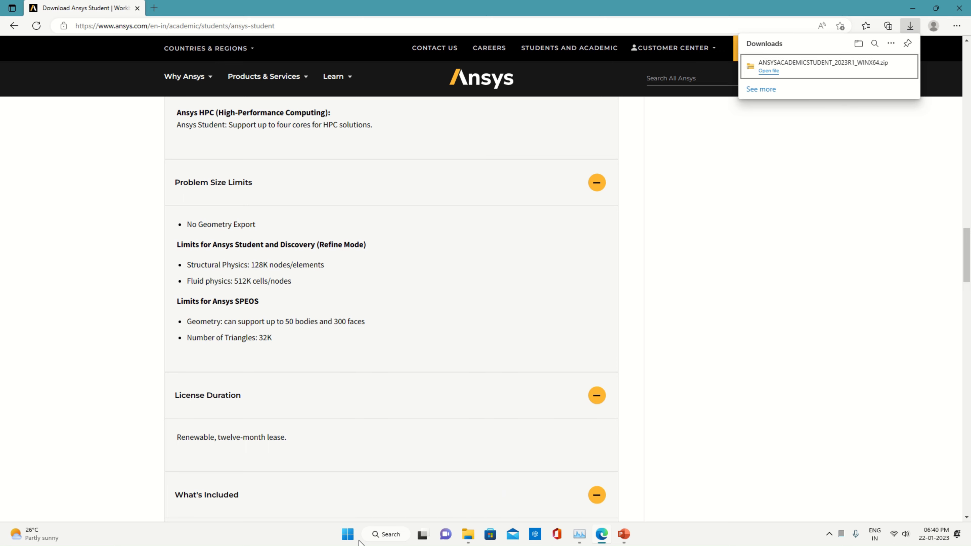
Step: Choose to uninstall Workbench 2022 R2 from Windows search and look through the installed programs list for Ansys
click(381, 533)
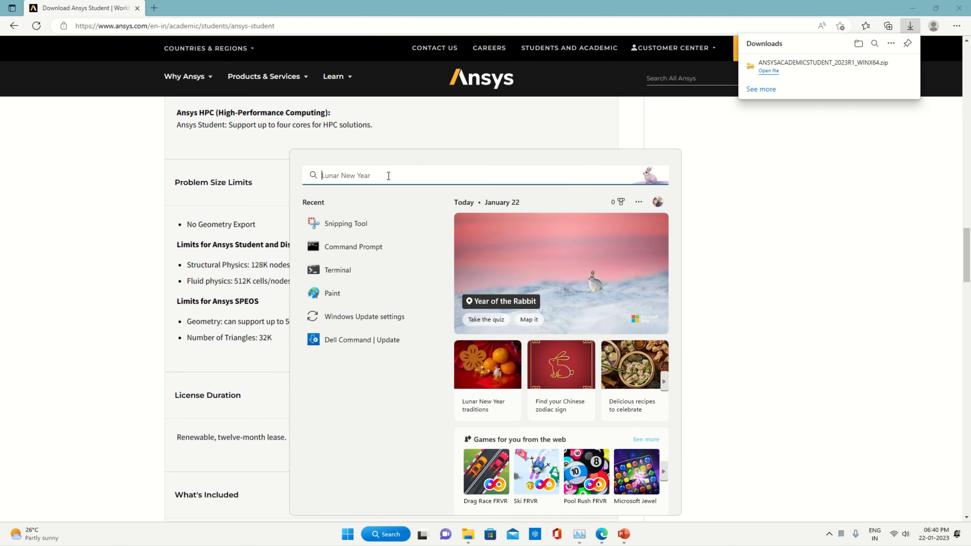
text(work)
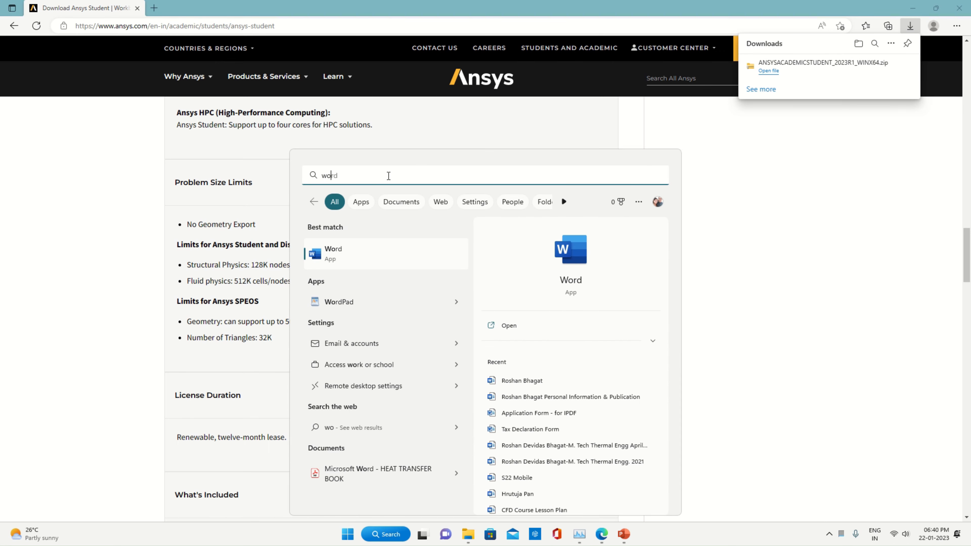
click(457, 301)
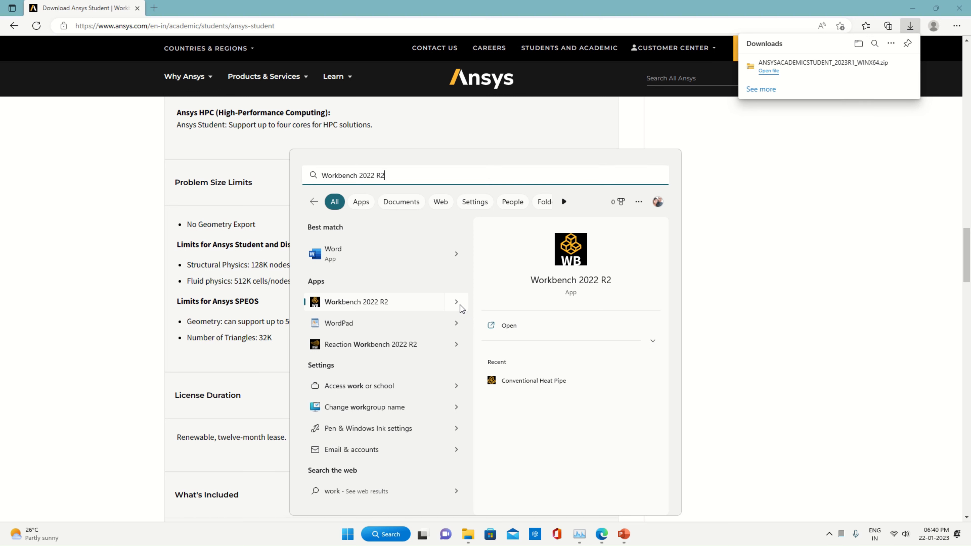
click(654, 340)
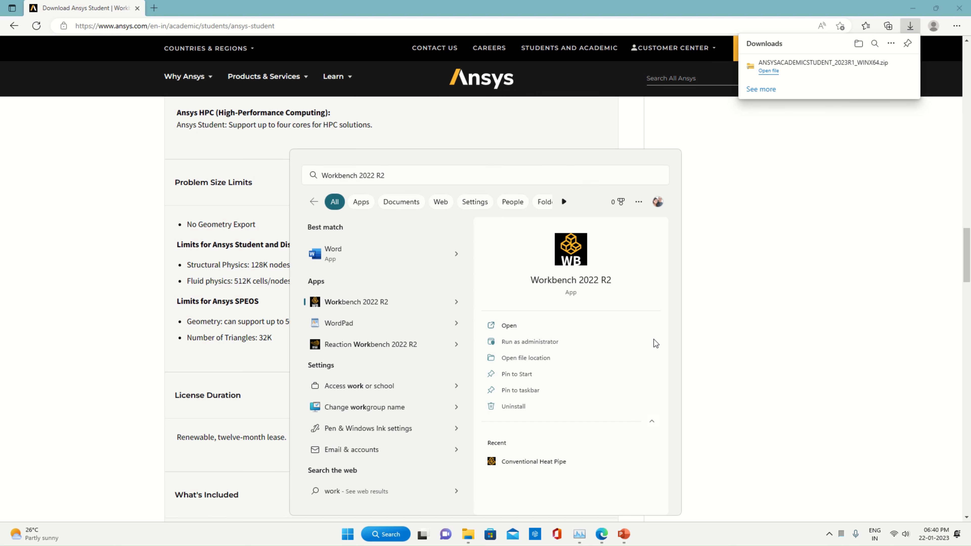
click(514, 406)
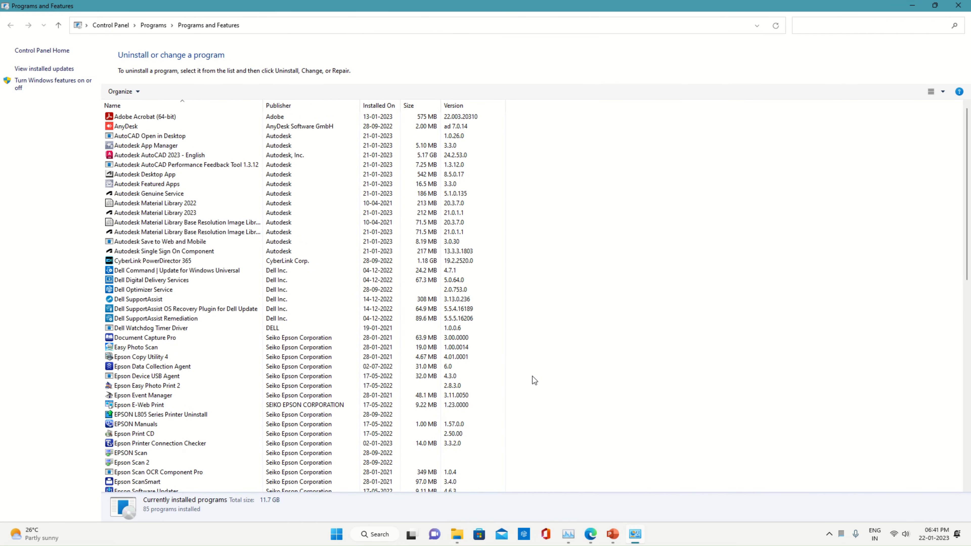
scroll(546, 358, down, 15)
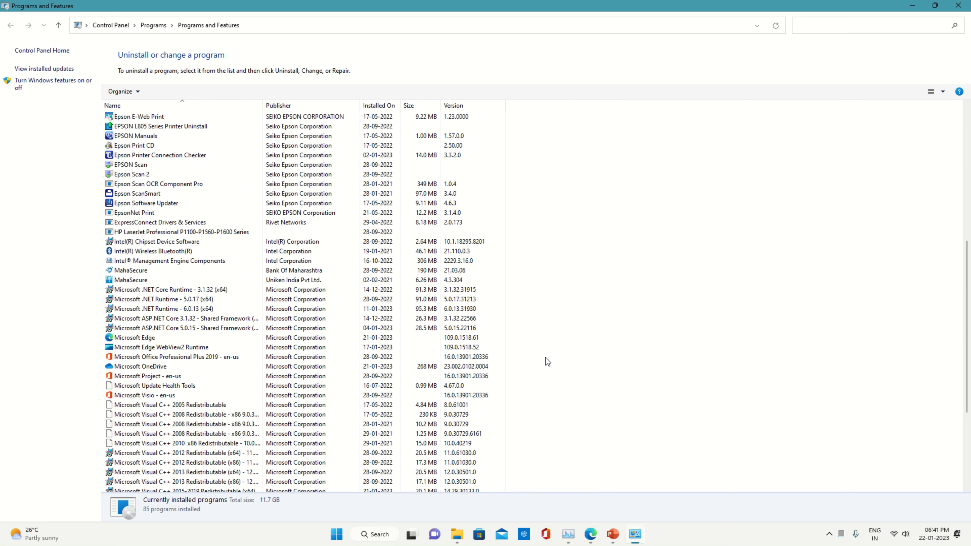
scroll(546, 358, up, 13)
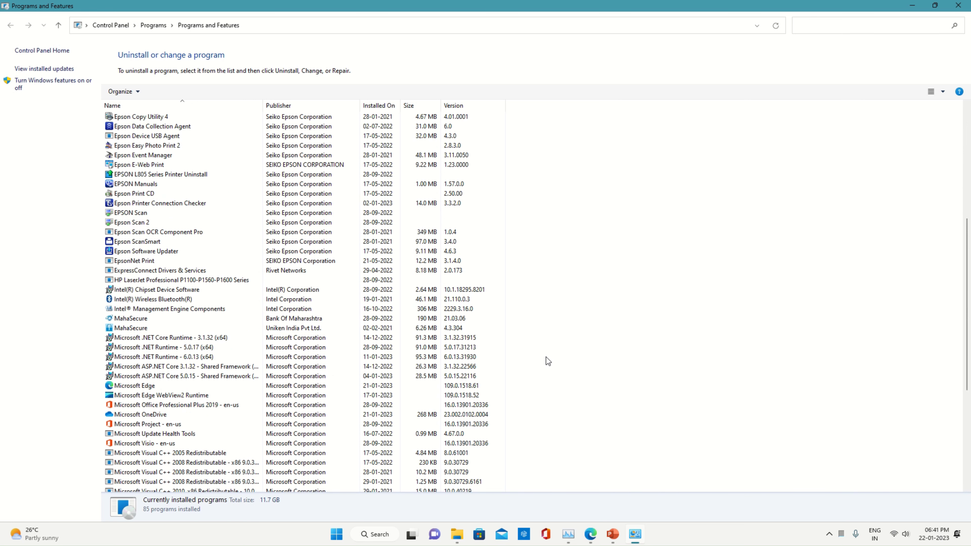
scroll(546, 362, up, 3)
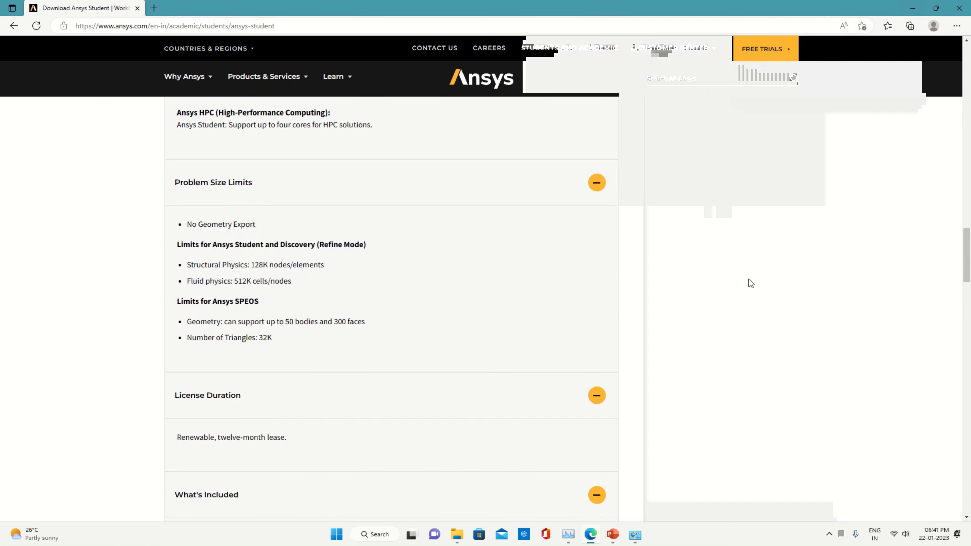
Step: Switch to File Explorer and open the v222 folder under C:\Program Files\ANSYS Inc\ANSYS Student
mouse_move(457, 534)
click(341, 484)
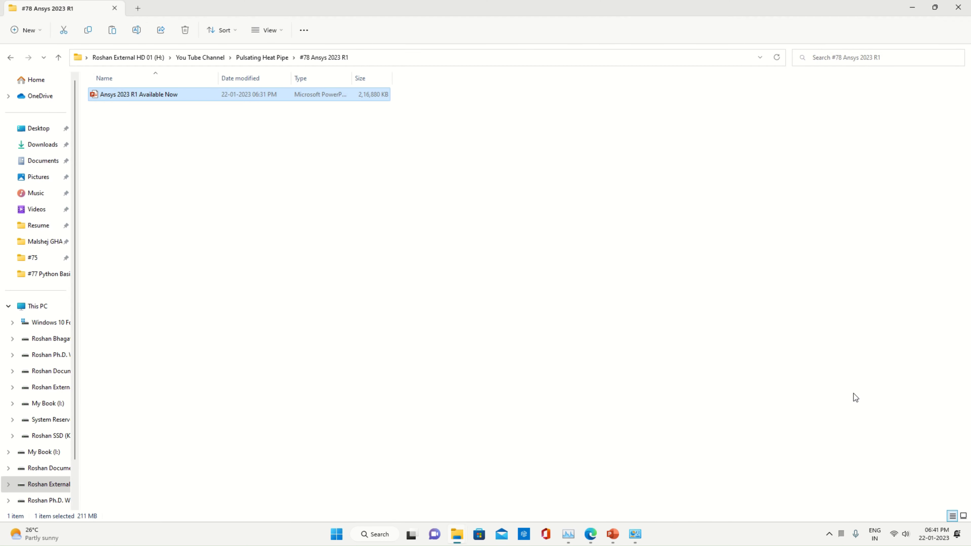
click(53, 306)
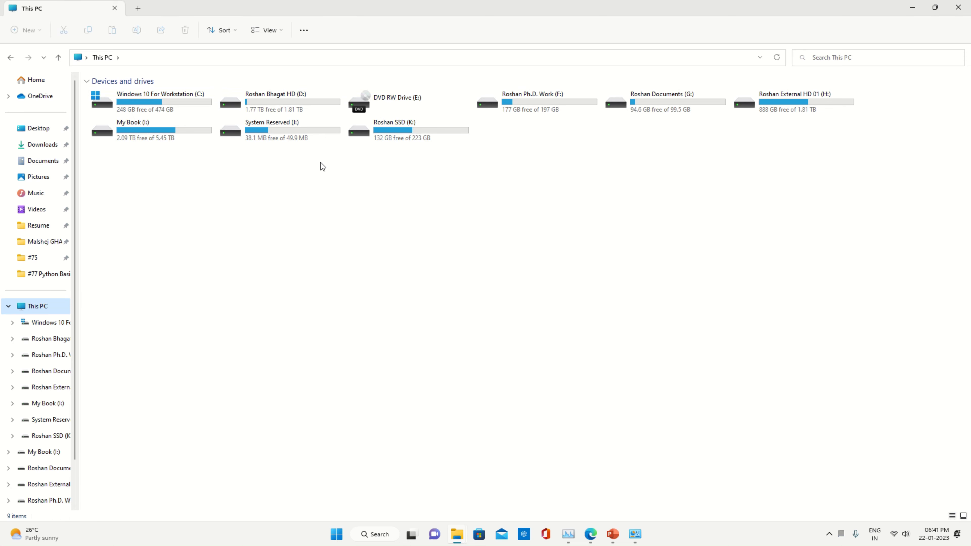
double_click(172, 103)
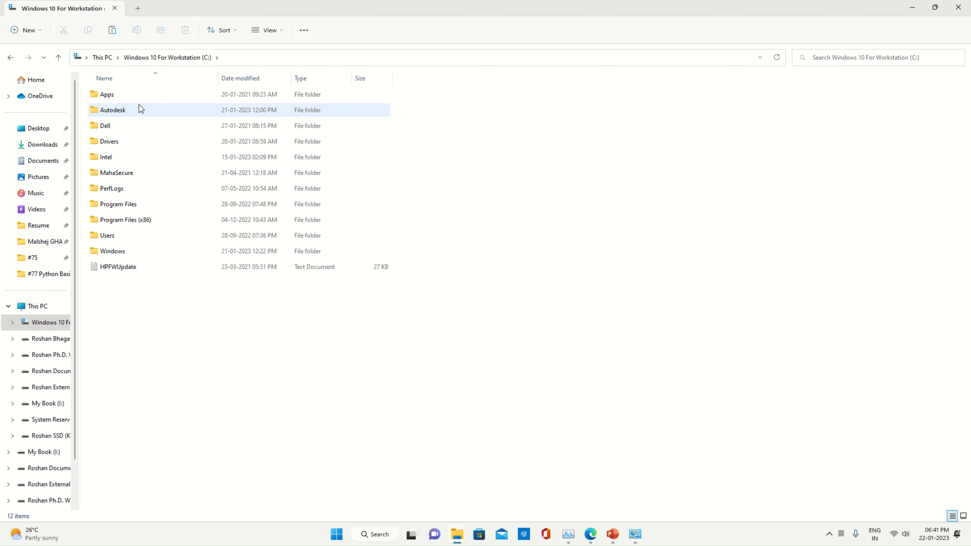
double_click(153, 204)
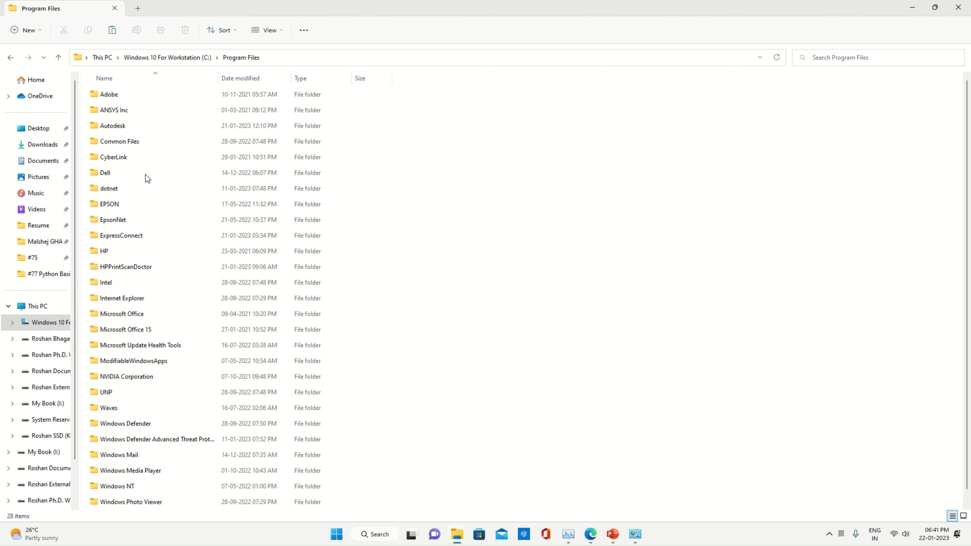
double_click(143, 113)
double_click(149, 100)
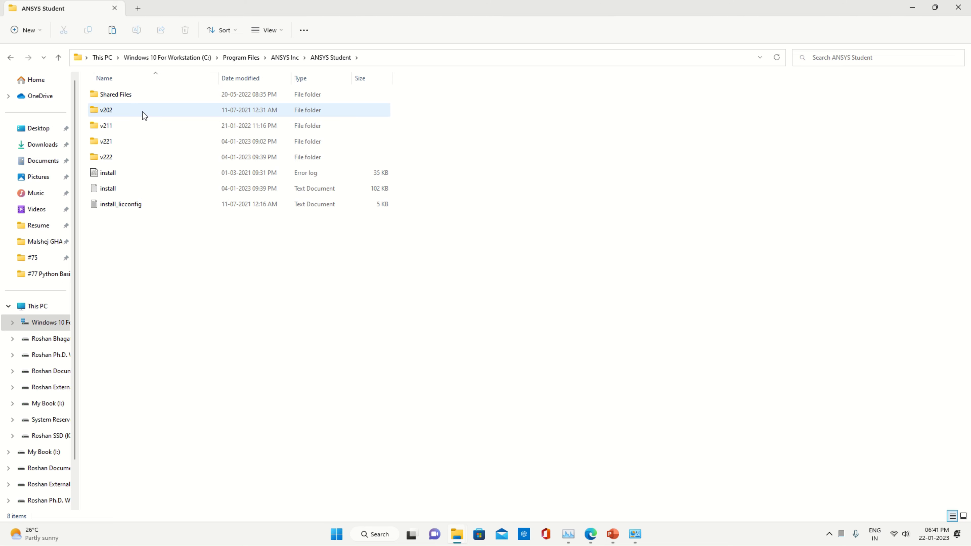
double_click(134, 157)
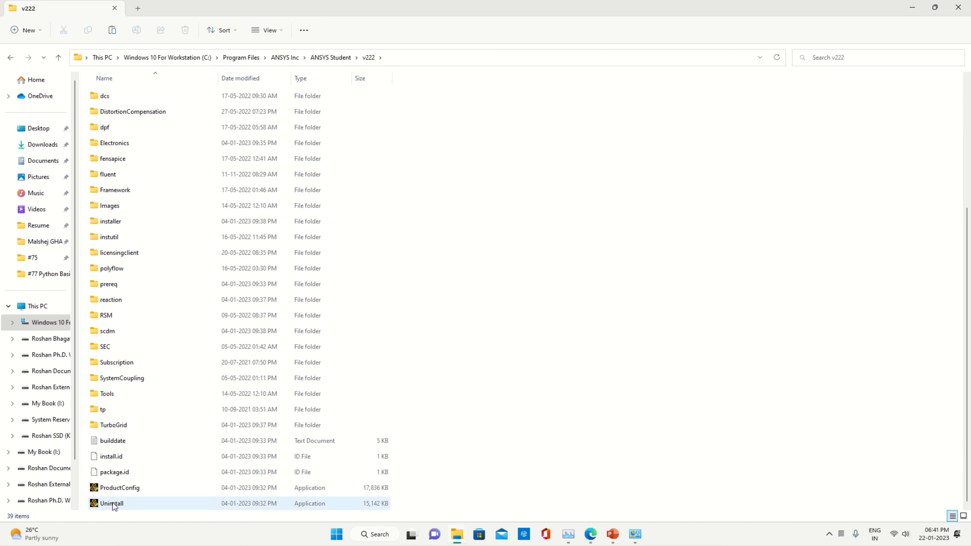
Step: Run the Uninstall application in the v222 folder and start removing the listed Ansys 2022 R2 products
double_click(127, 505)
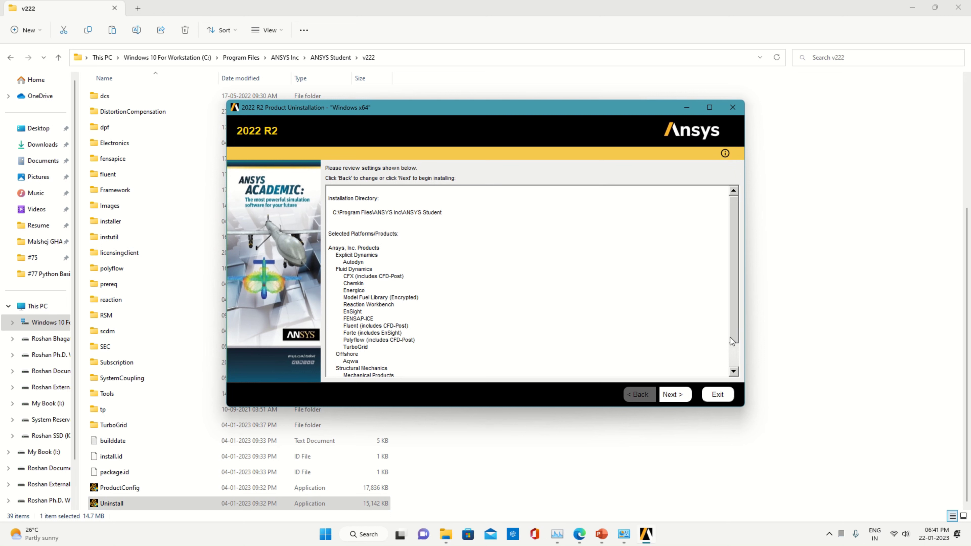
scroll(732, 339, down, 3)
click(679, 396)
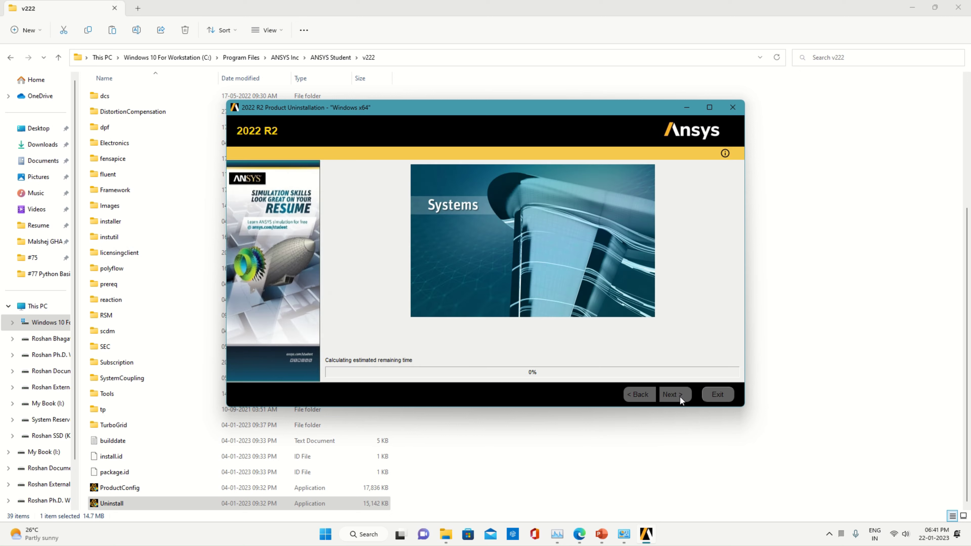
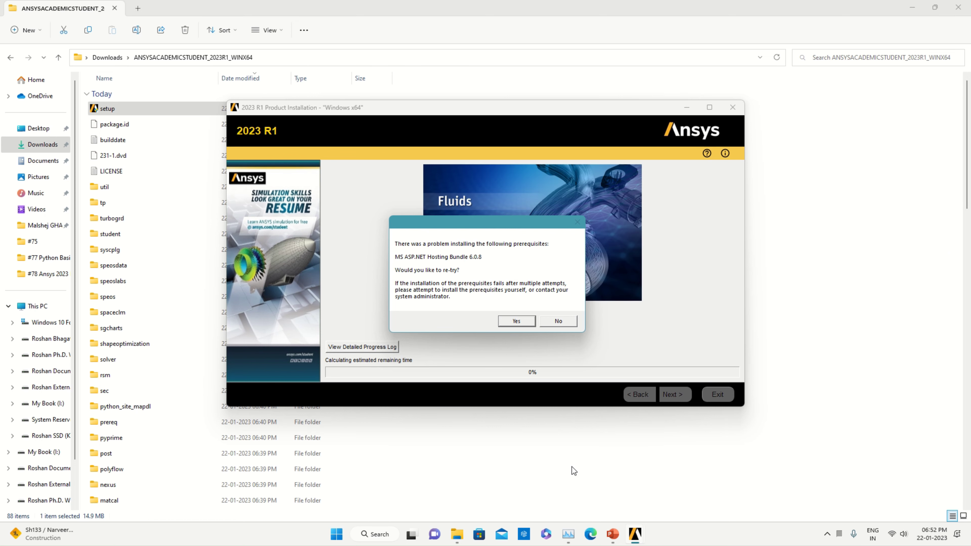
Step: Switch to Microsoft Edge, open Google and search for "ms asp.net hosting bundle 6.0.8"
click(591, 534)
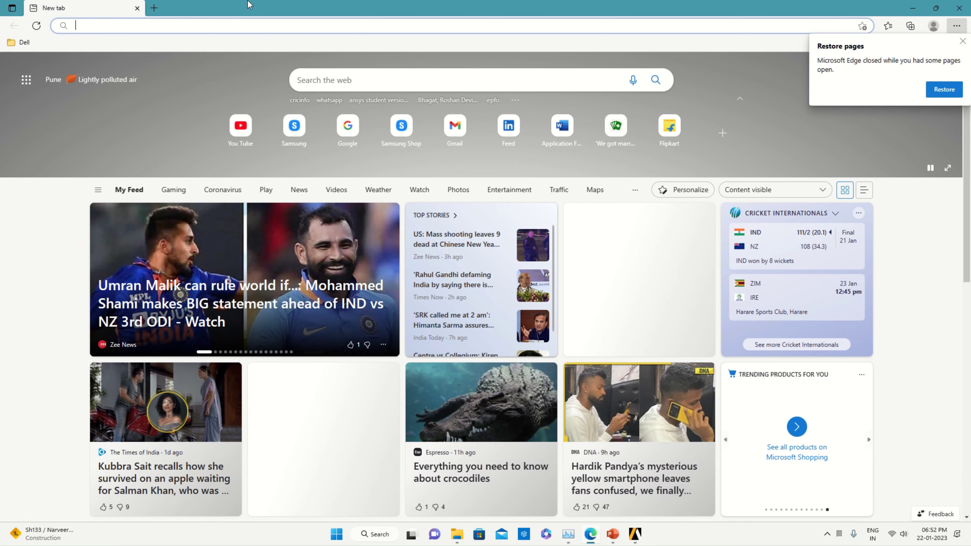
click(359, 132)
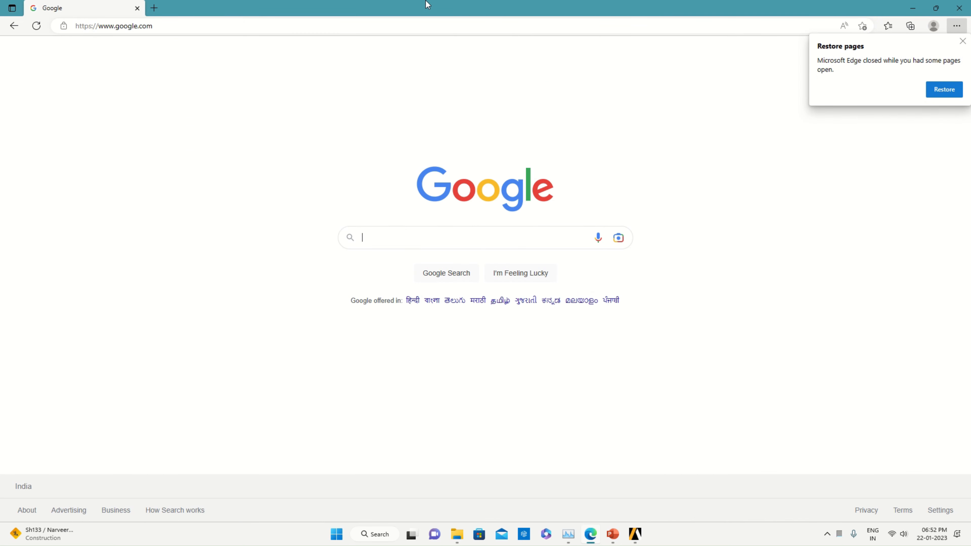
mouse_move(428, 4)
click(447, 243)
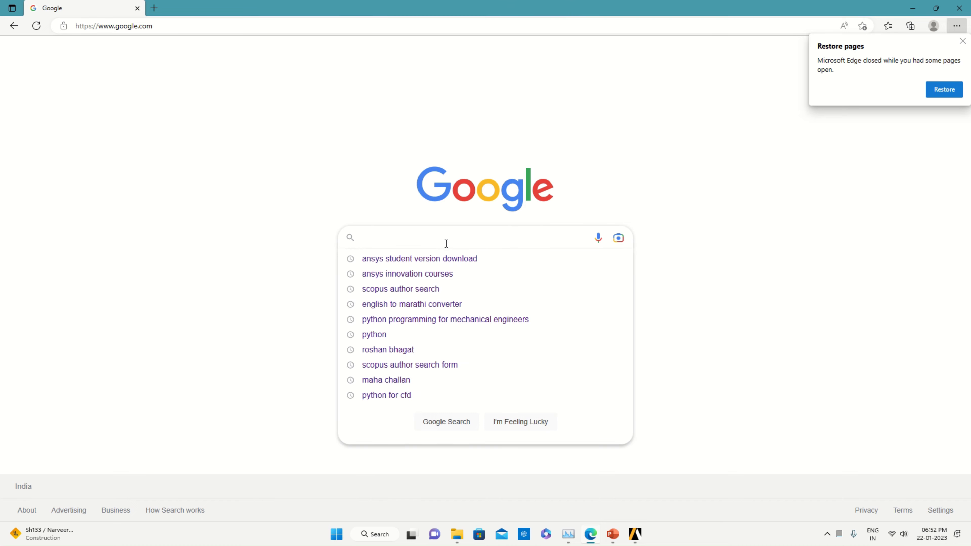
text(ms)
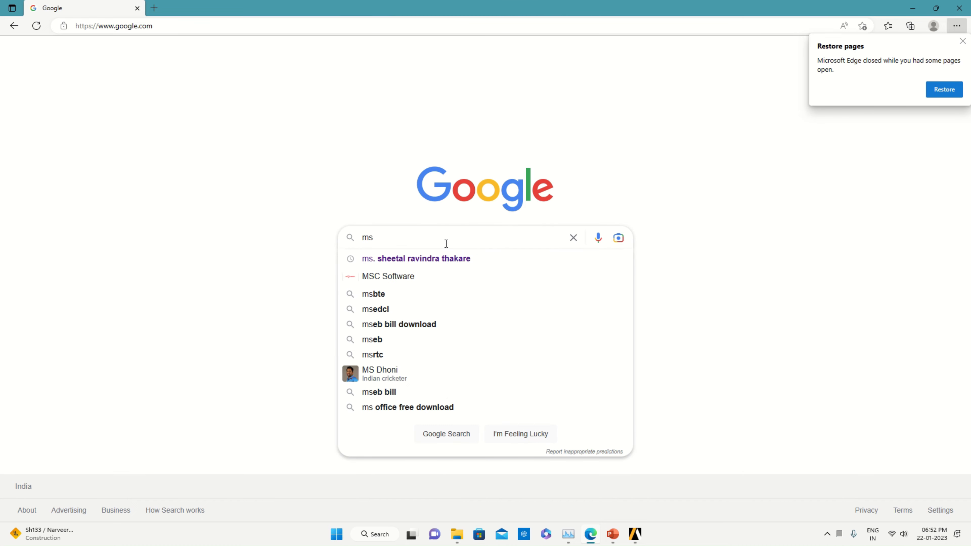
click(635, 533)
mouse_move(649, 498)
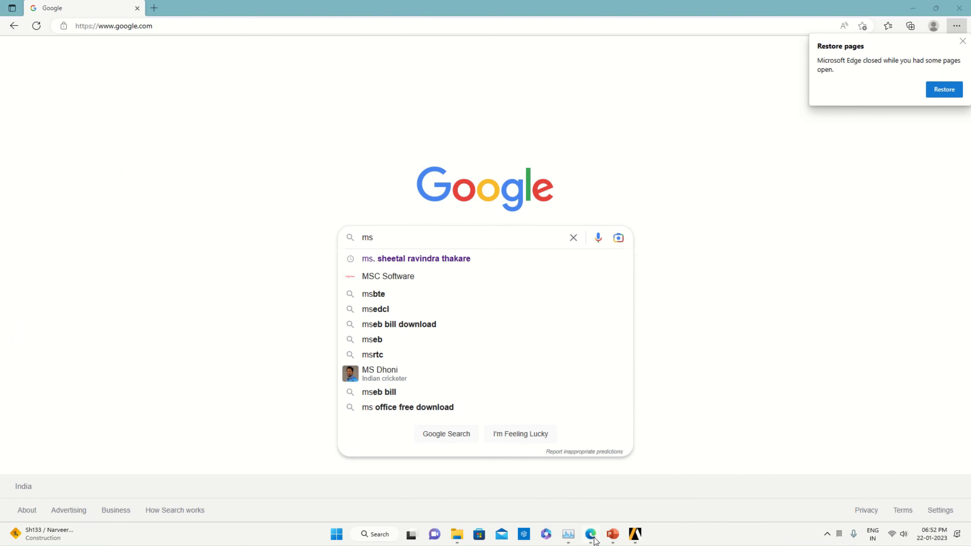
text(a)
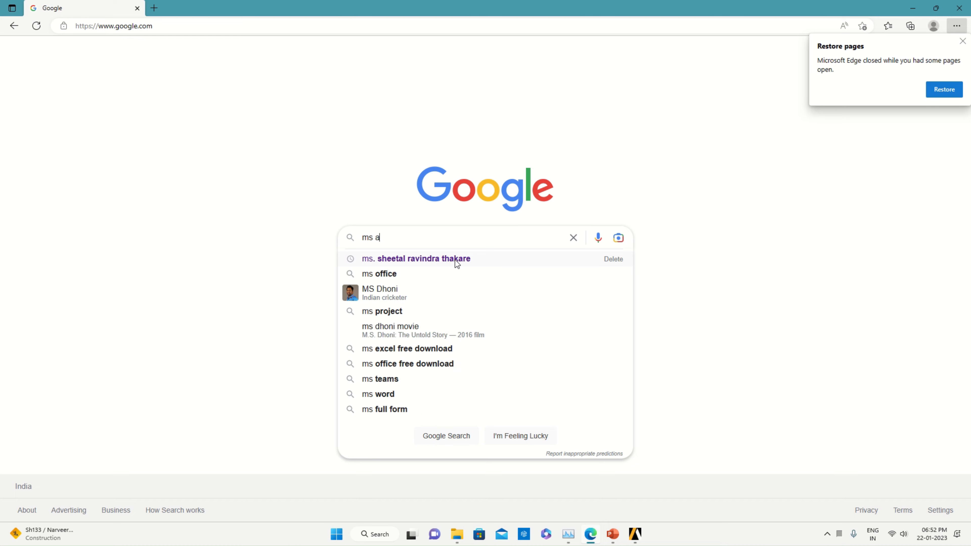
text(sp.net)
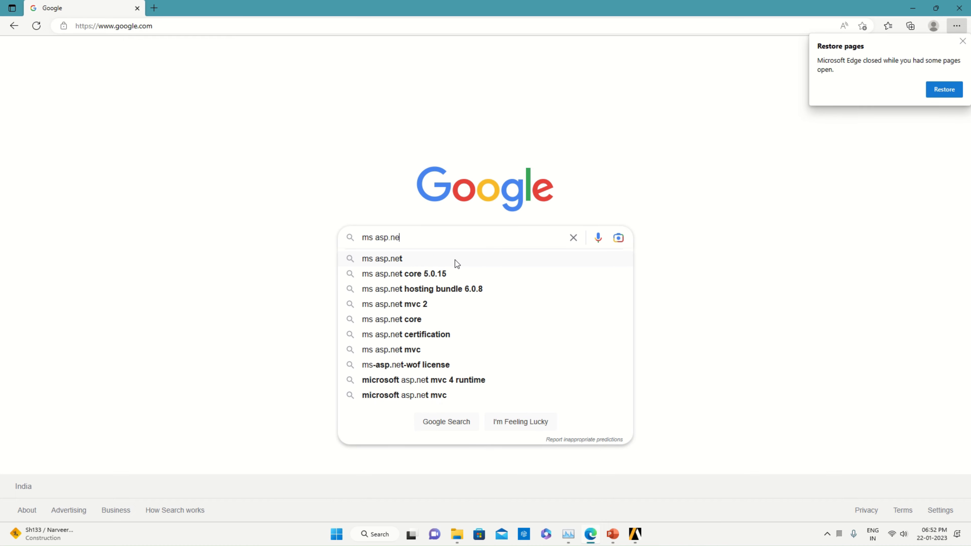
key(Down)
key(Down)
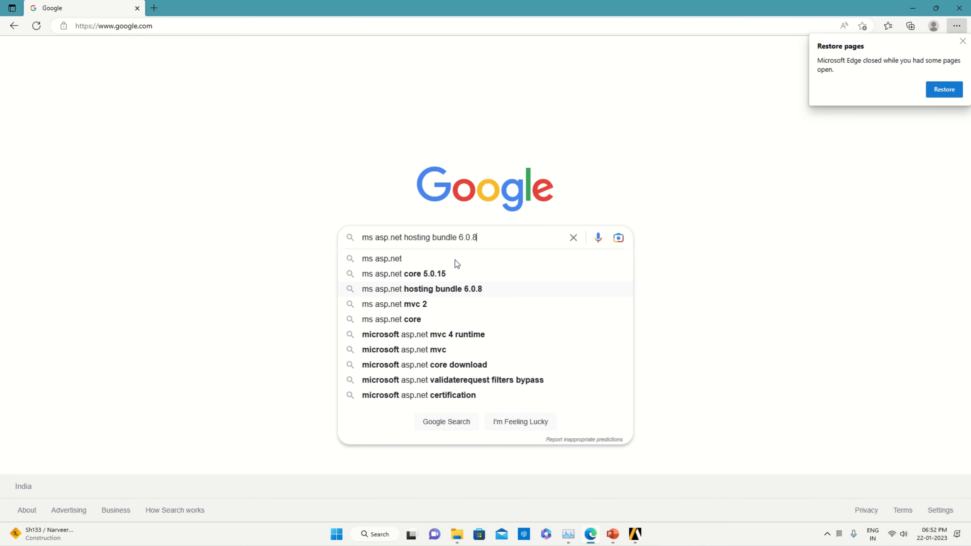
key(Return)
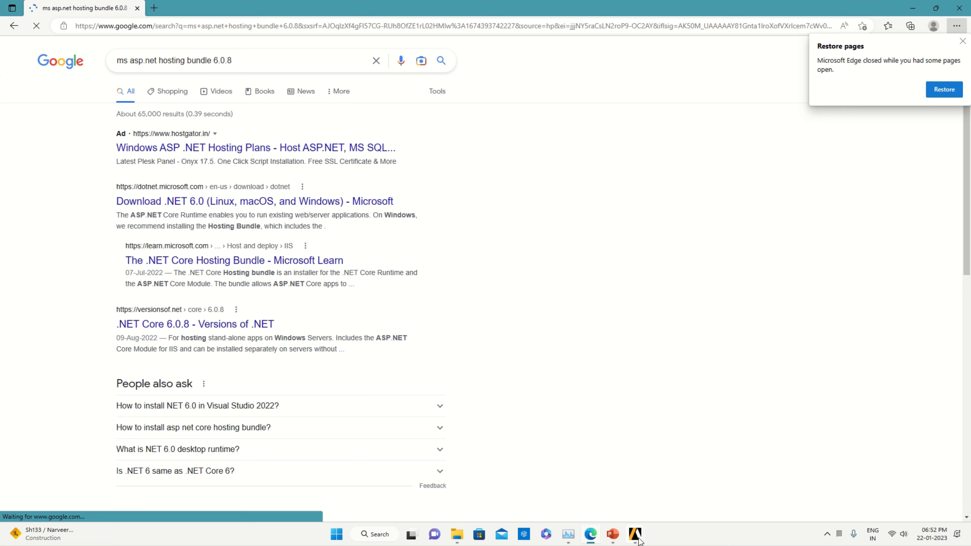
Step: Switch to the Ansys installer's prerequisite prompt and try to reinstall MS ASP.NET Hosting Bundle 6.0.8
mouse_move(635, 534)
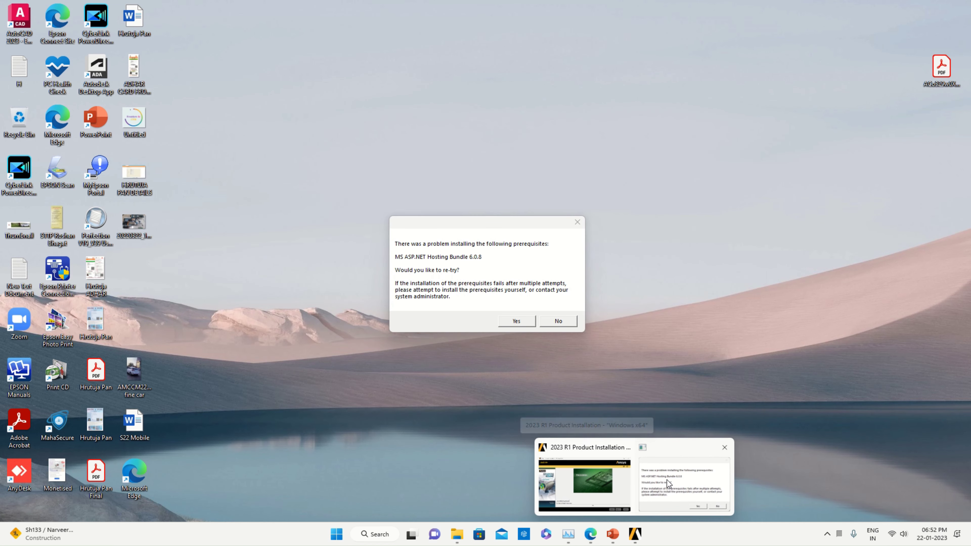
click(666, 480)
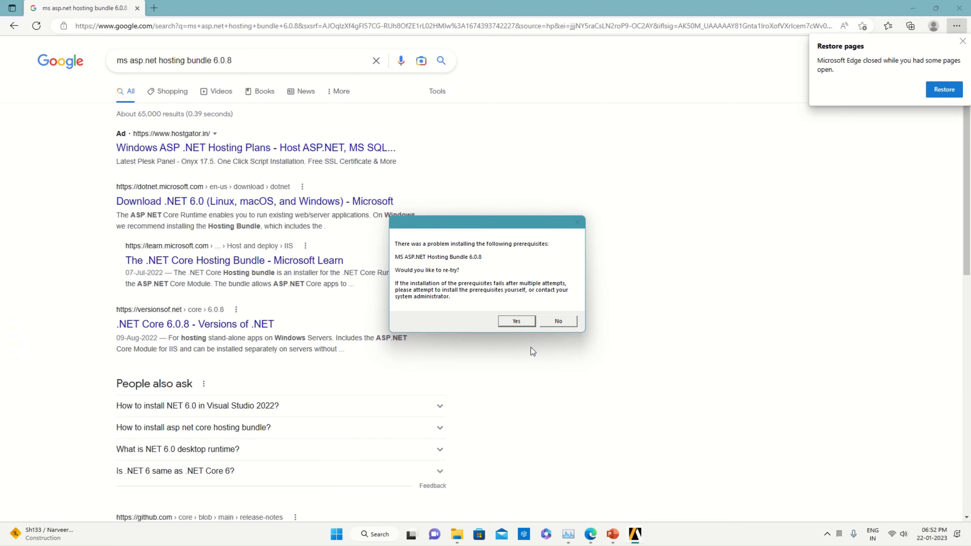
click(526, 322)
click(516, 322)
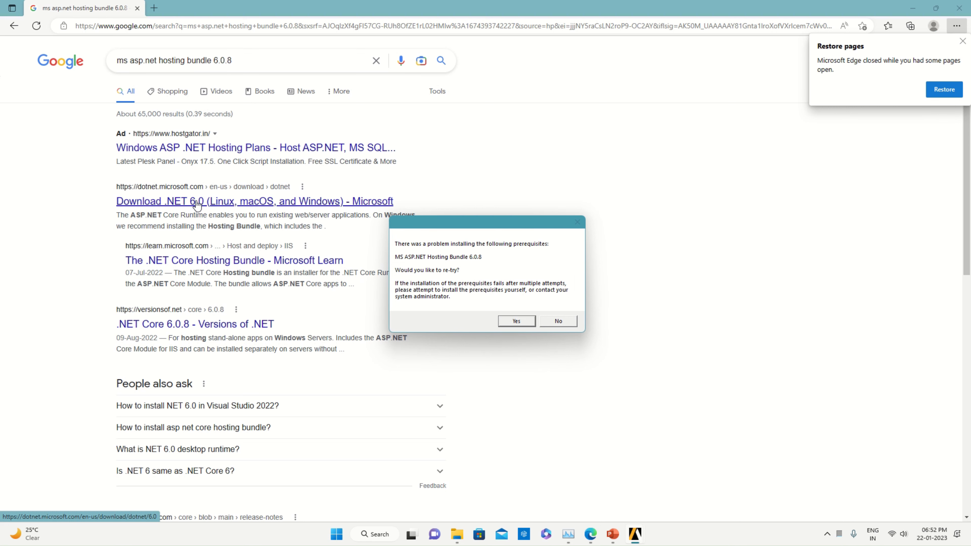
Step: Open Microsoft's Download .NET 6.0 page from the search results and look through the release list for version 6.0.8
click(197, 205)
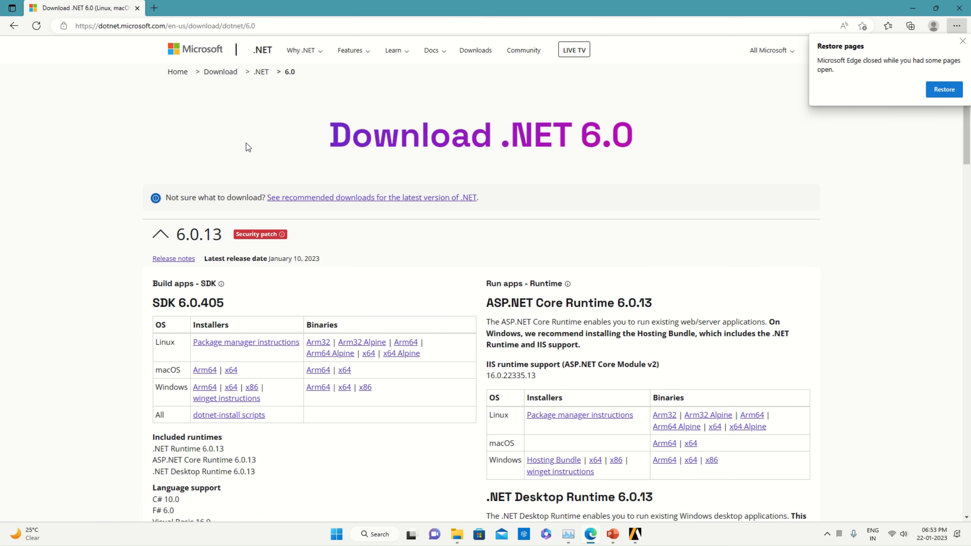
scroll(248, 147, down, 3)
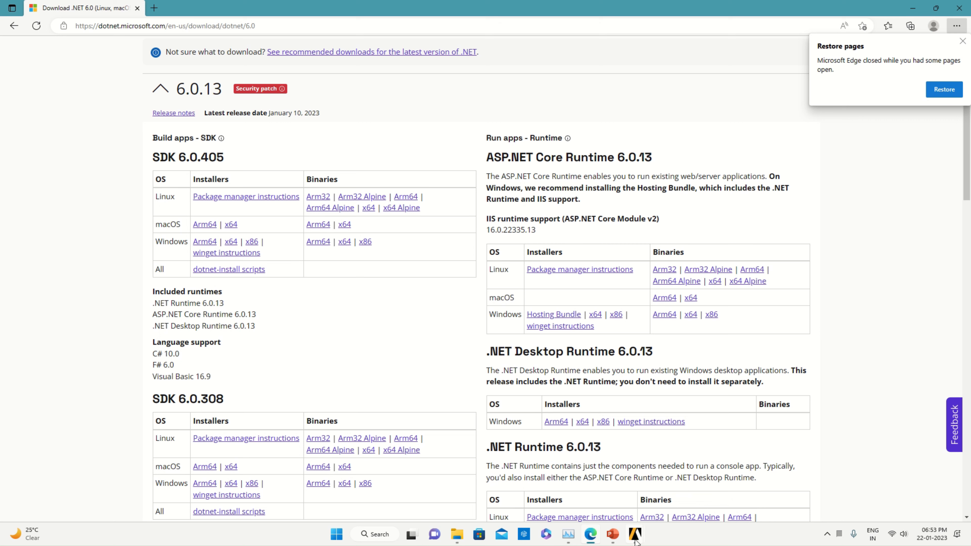
mouse_move(636, 539)
mouse_move(664, 494)
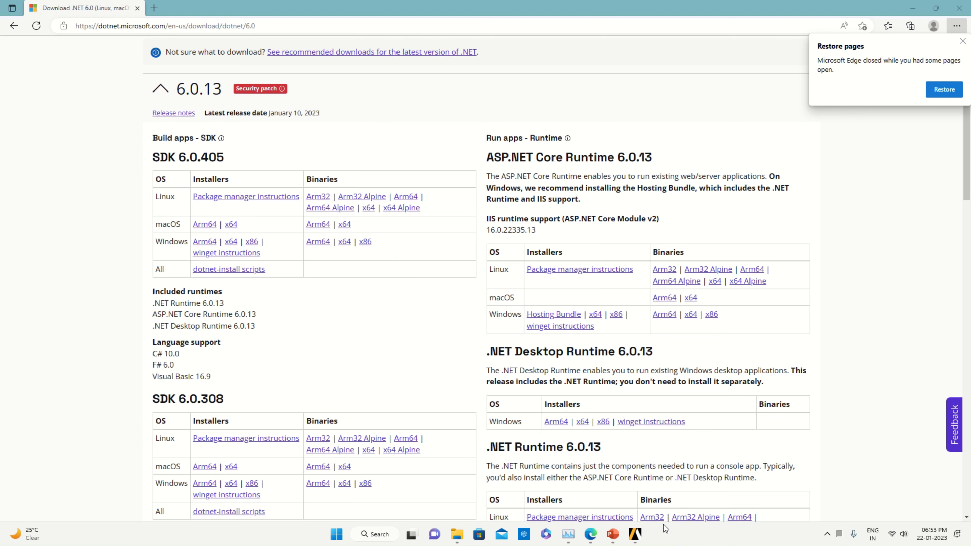
scroll(330, 316, down, 5)
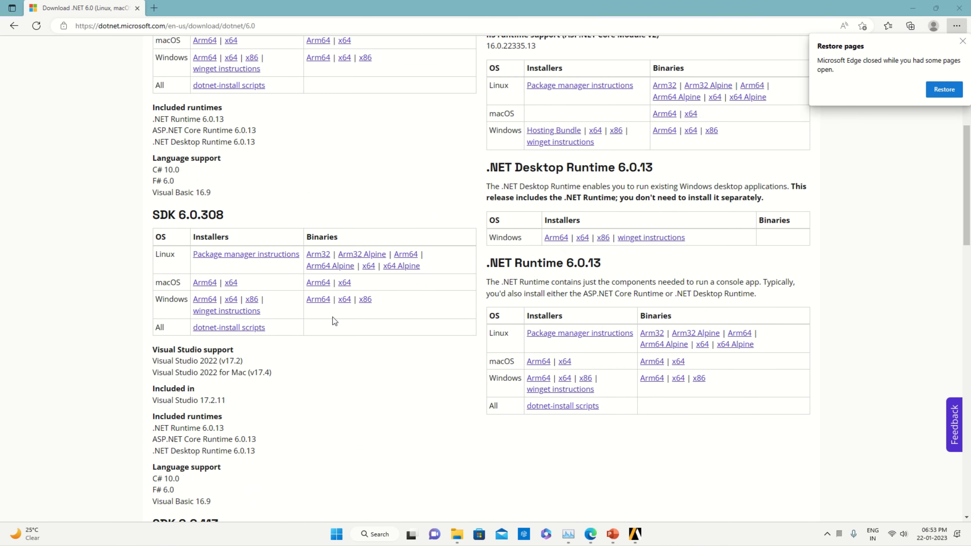
scroll(332, 317, down, 4)
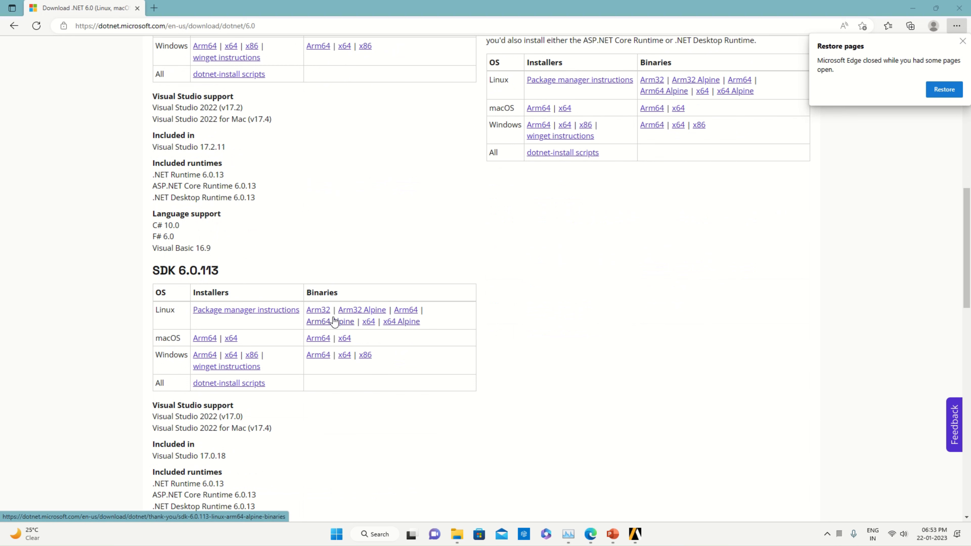
scroll(333, 317, down, 10)
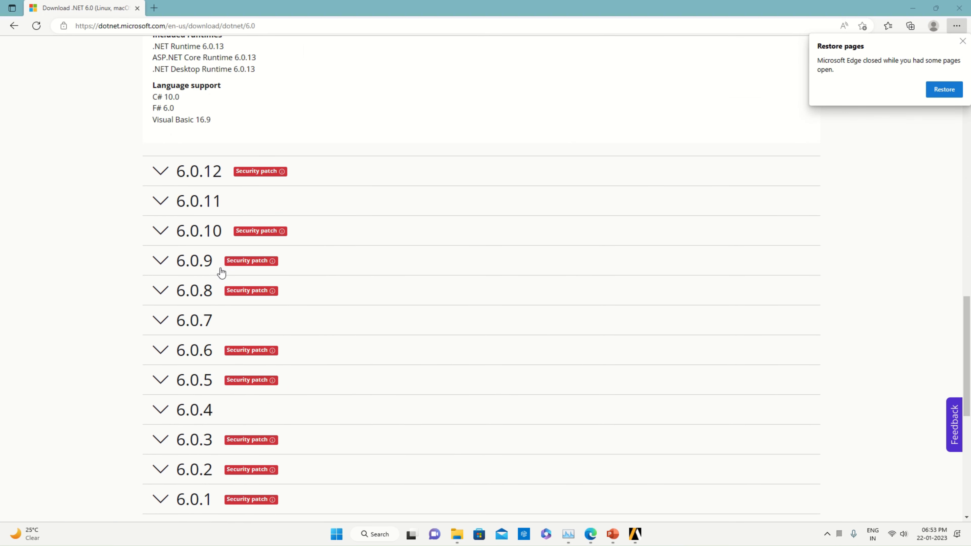
Step: Expand the 6.0.8 release and examine its SDK and ASP.NET Core Runtime installers, including the Windows Hosting Bundle
click(166, 291)
scroll(248, 311, down, 2)
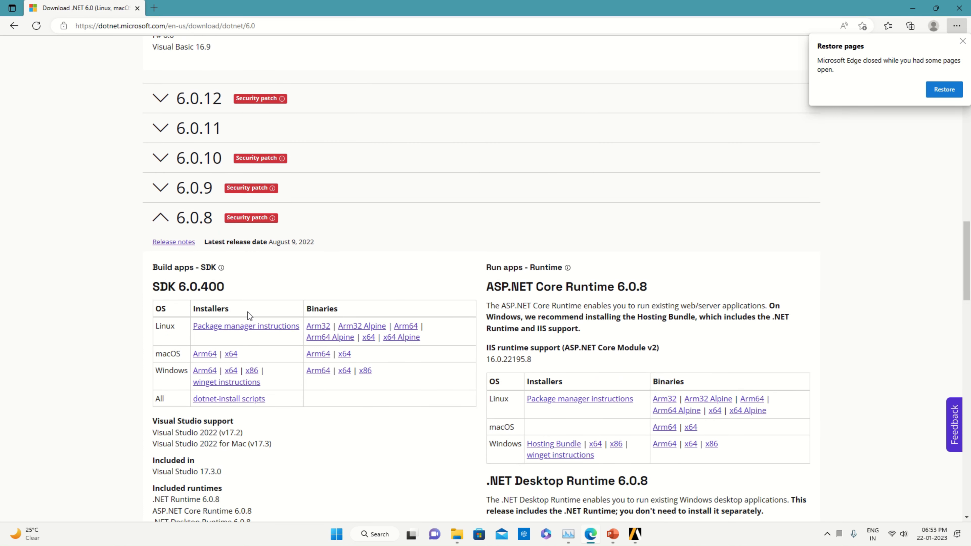
scroll(249, 312, down, 2)
scroll(248, 314, down, 2)
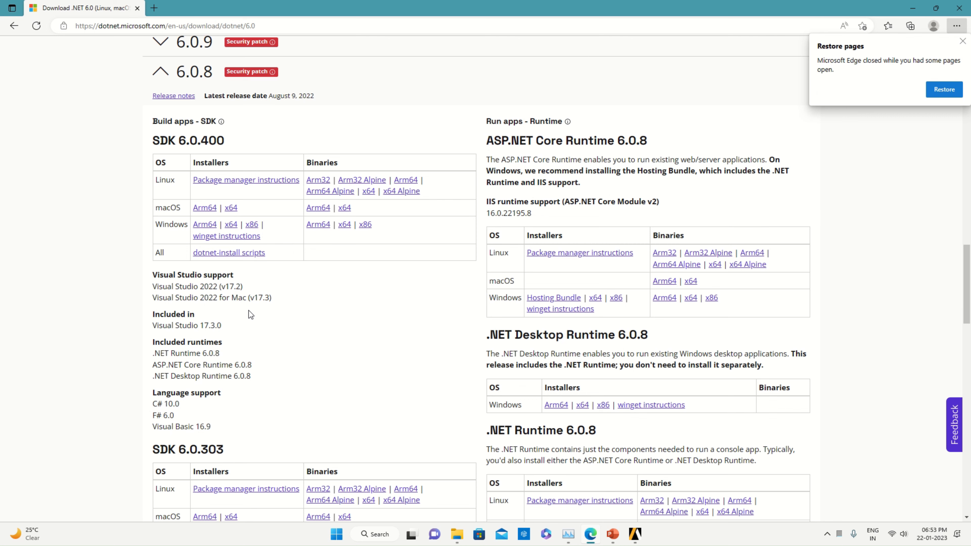
scroll(249, 313, down, 4)
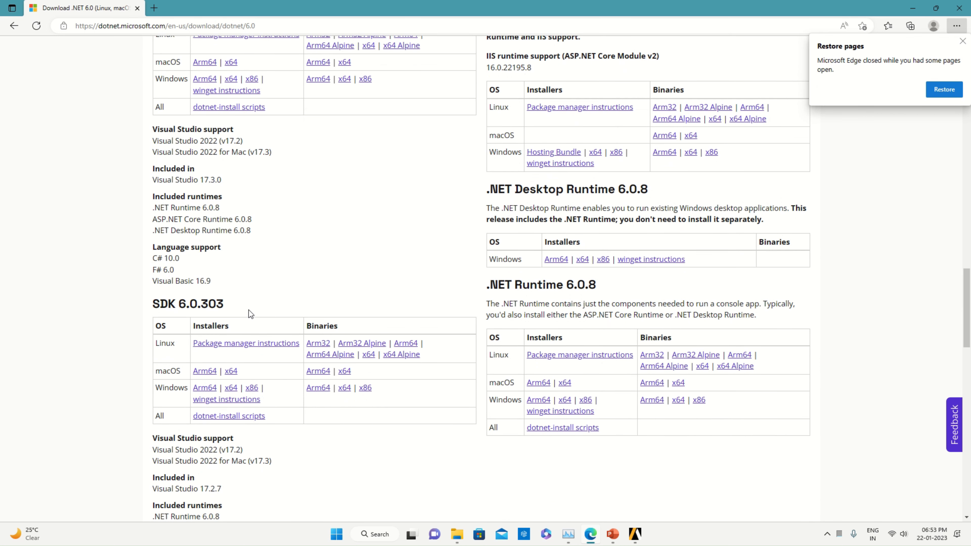
scroll(249, 311, up, 6)
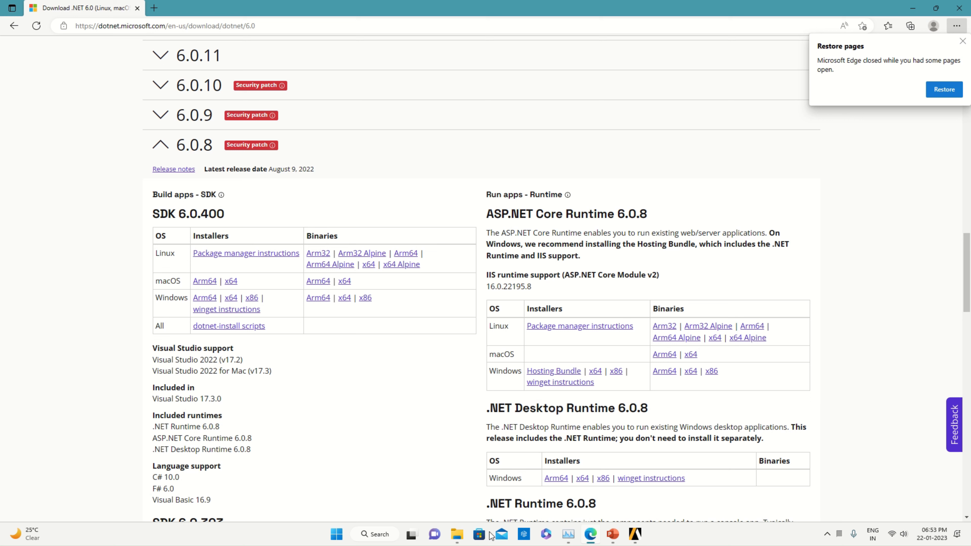
Step: Switch to the Windows Update settings and check for updates, repeating the check once
click(366, 536)
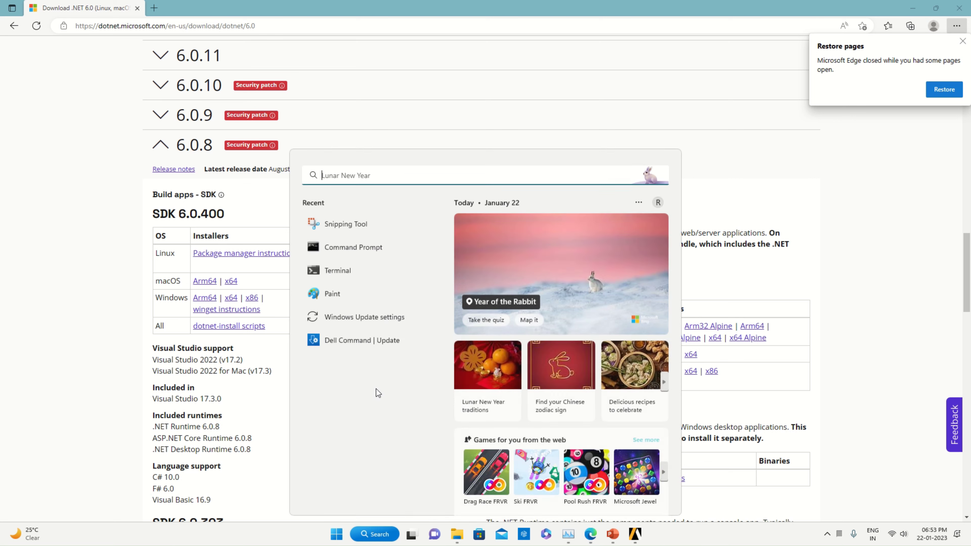
click(378, 313)
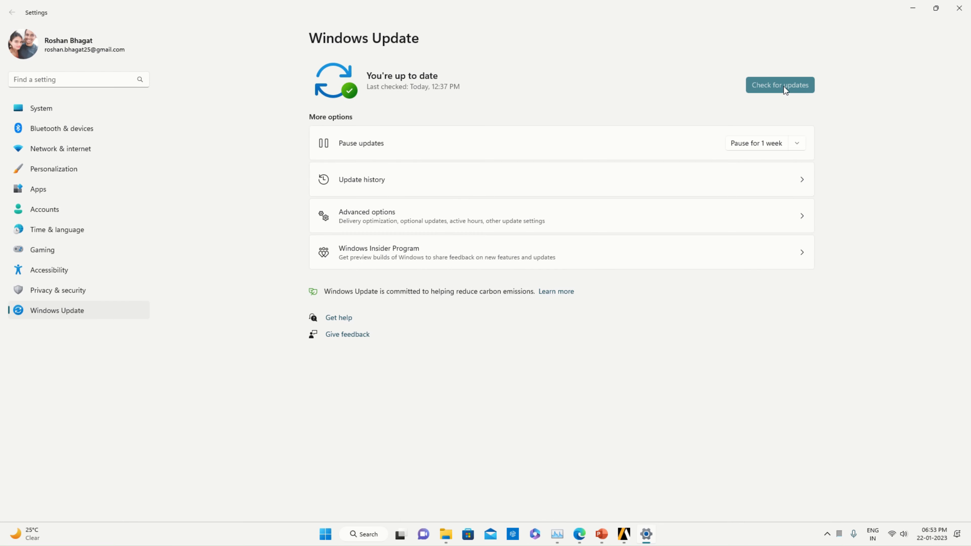
click(784, 86)
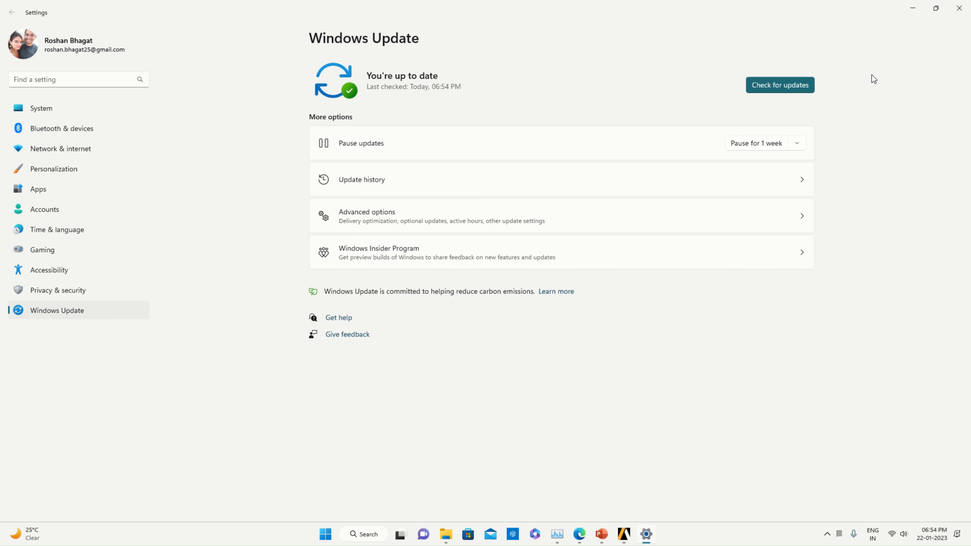
click(792, 82)
Step: Switch to the Ansys 2023 R1 installer and retry installing the MS ASP.NET Hosting Bundle 6.0.8 prerequisite
click(624, 534)
click(646, 495)
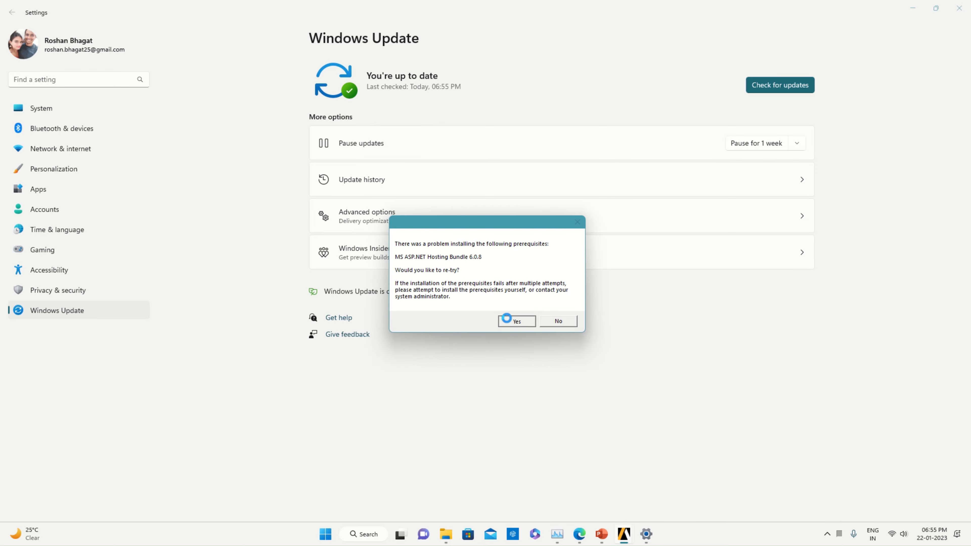
click(509, 320)
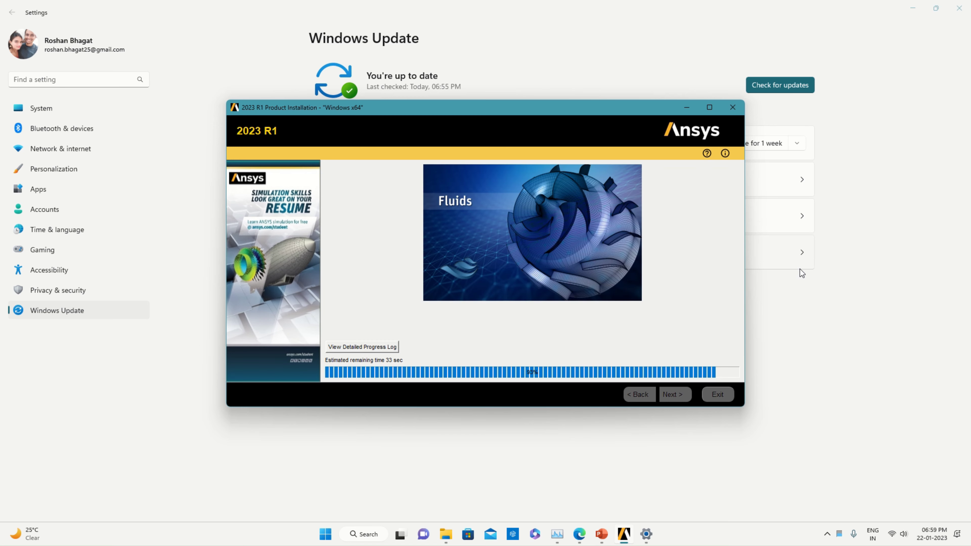
Step: Check the CPU performance graph in Task Manager twice while the Ansys installation runs, minimizing it each time
click(557, 534)
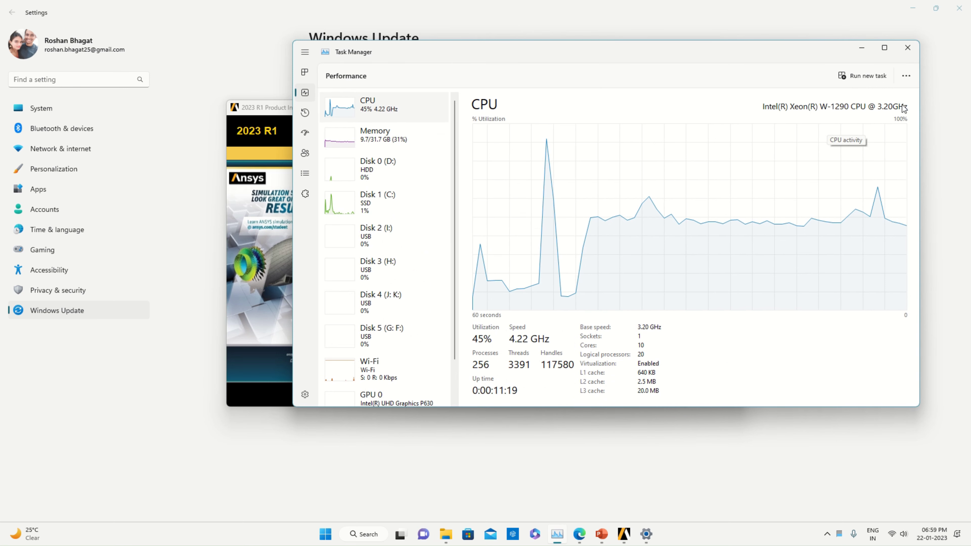
click(862, 48)
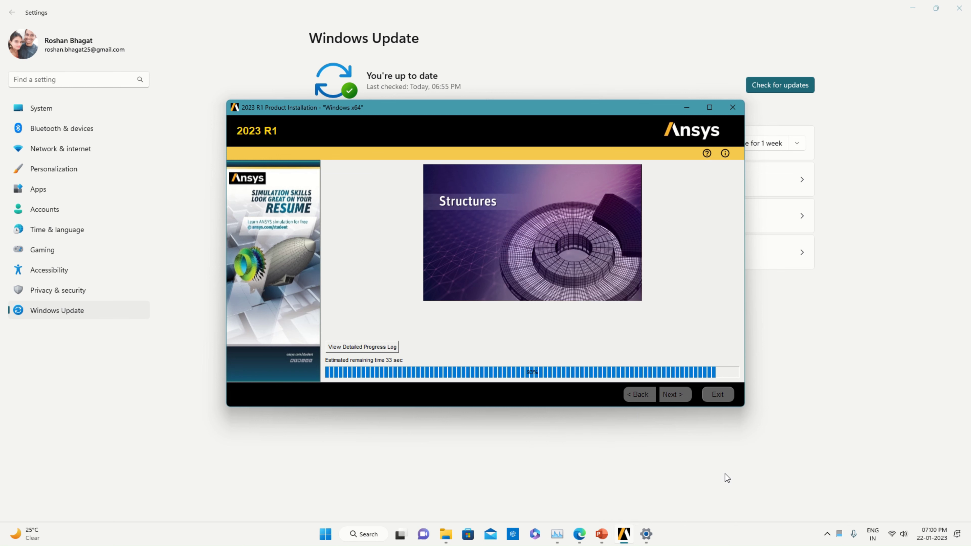
click(560, 540)
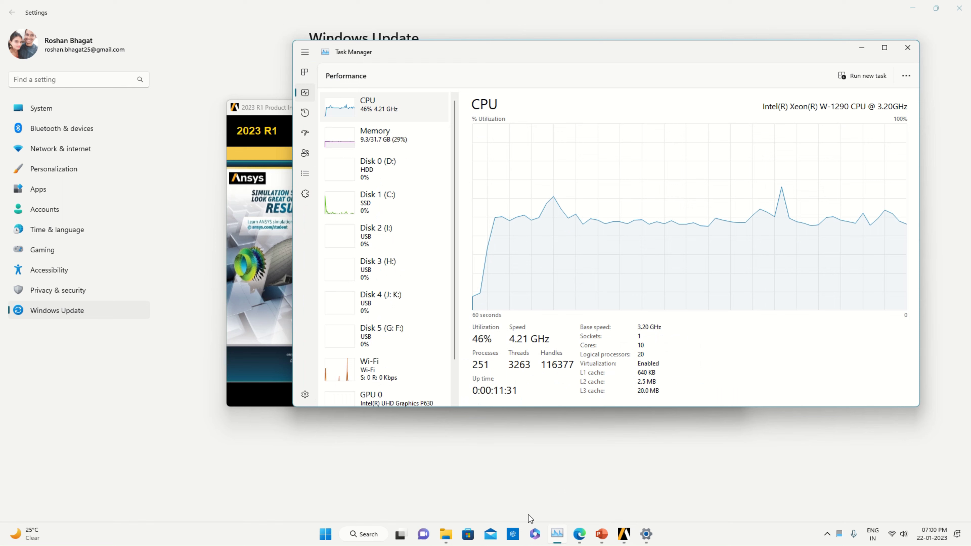
click(862, 48)
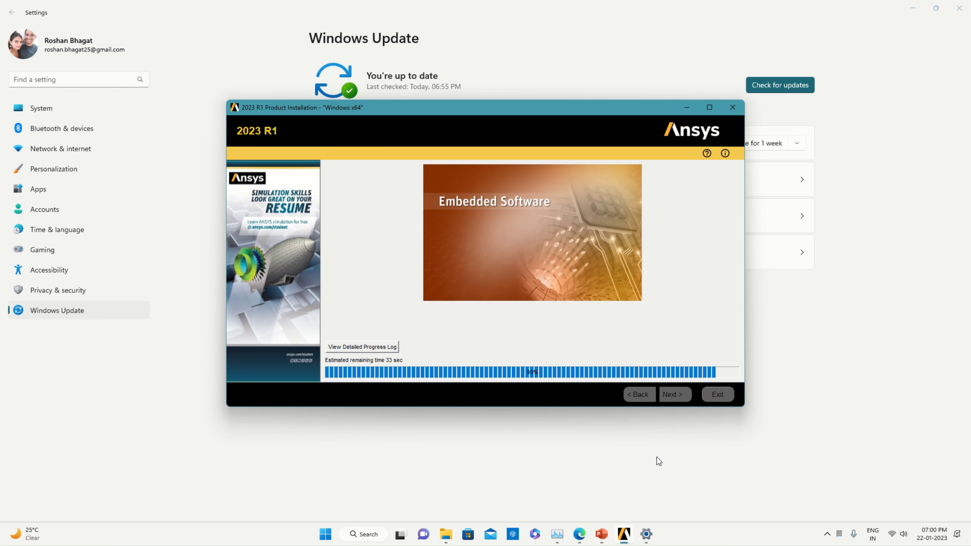
Step: Close the Edge browser, review the installer's completion message and exit the Ansys 2023 R1 Product Installation
click(579, 534)
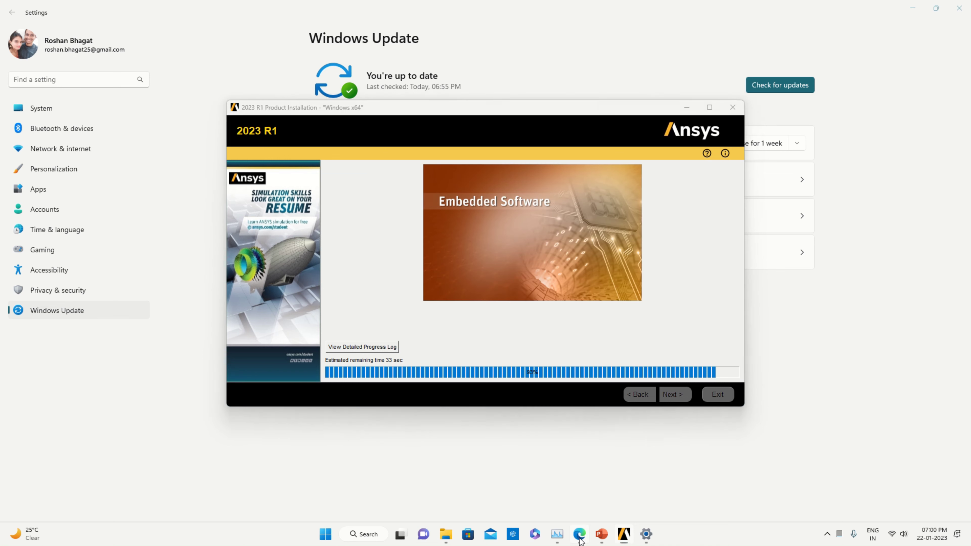
click(959, 7)
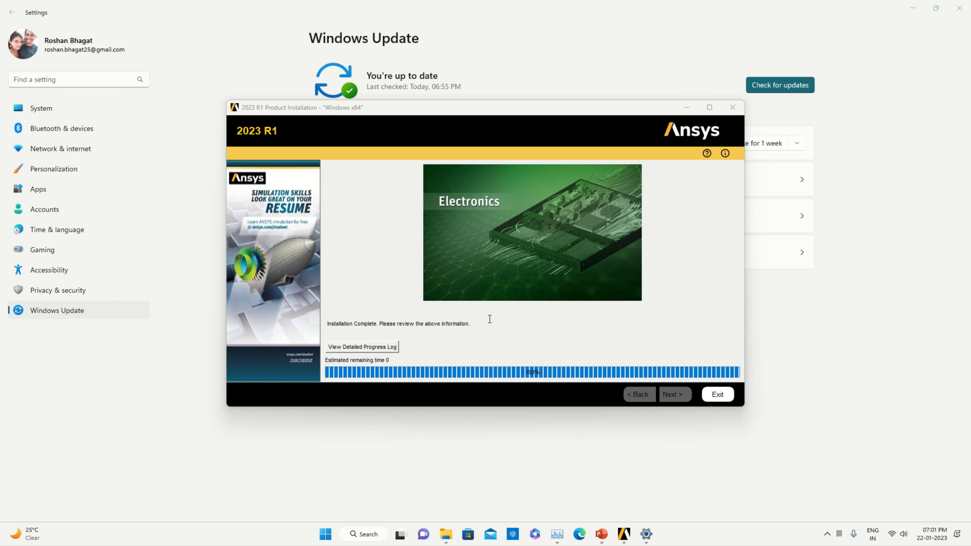
drag(334, 322, 504, 336)
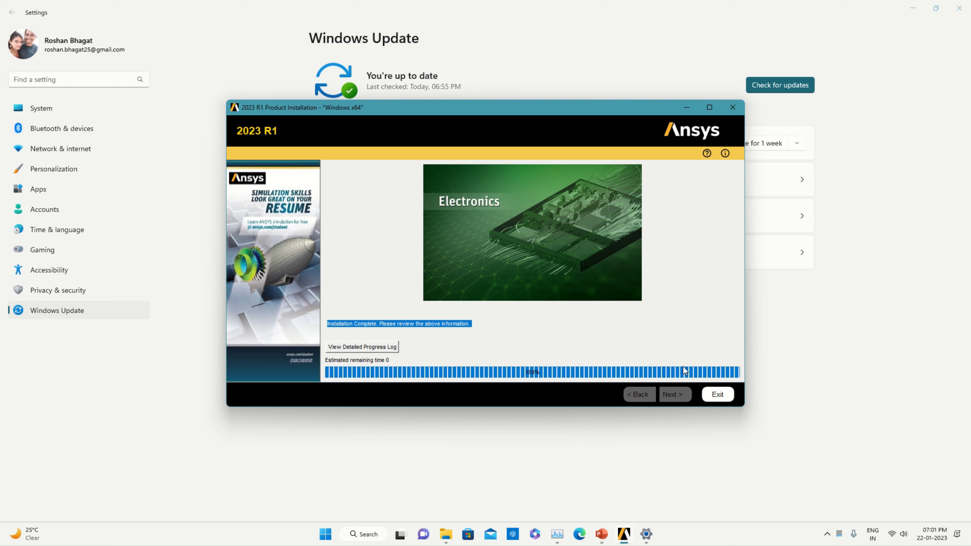
click(708, 395)
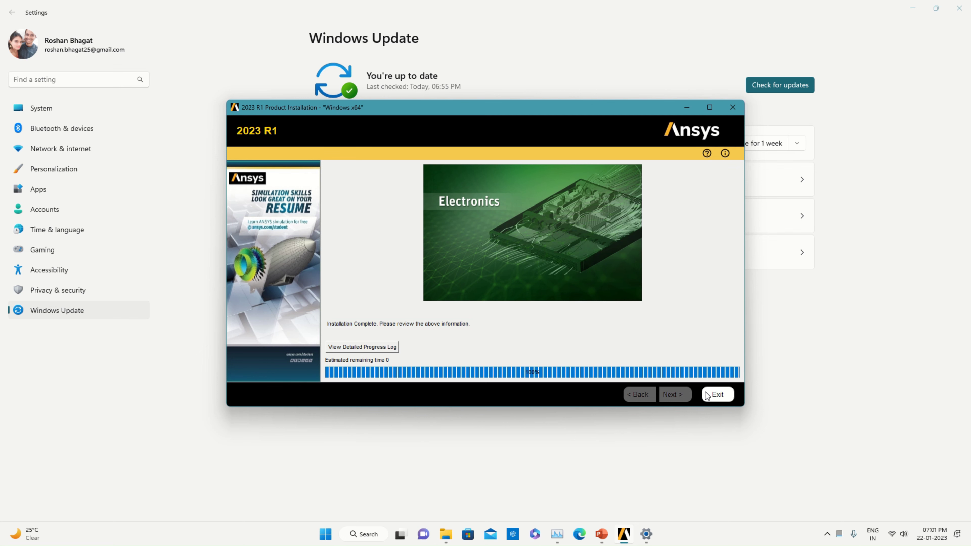
Step: Exit the completed Ansys 2023 R1 installer and minimize the Windows Update settings window
click(706, 396)
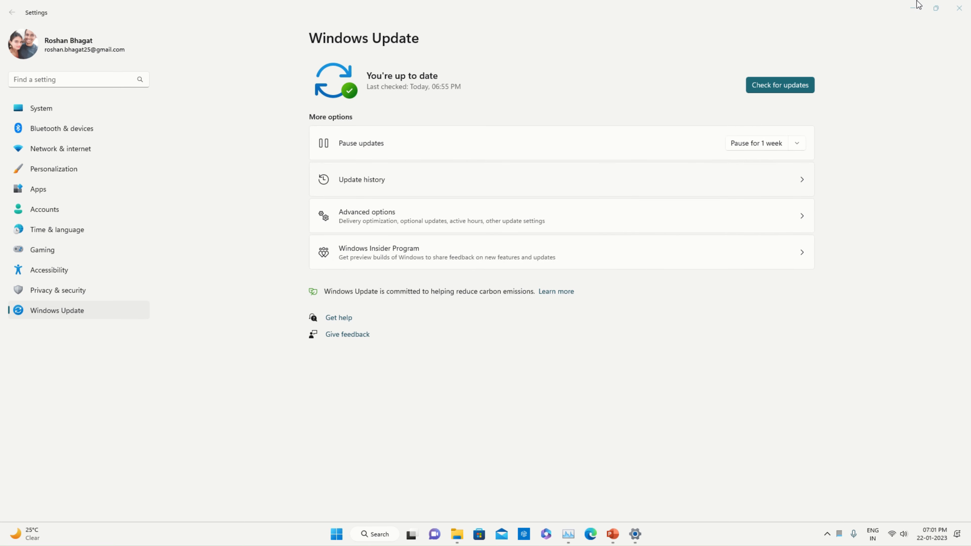
click(913, 8)
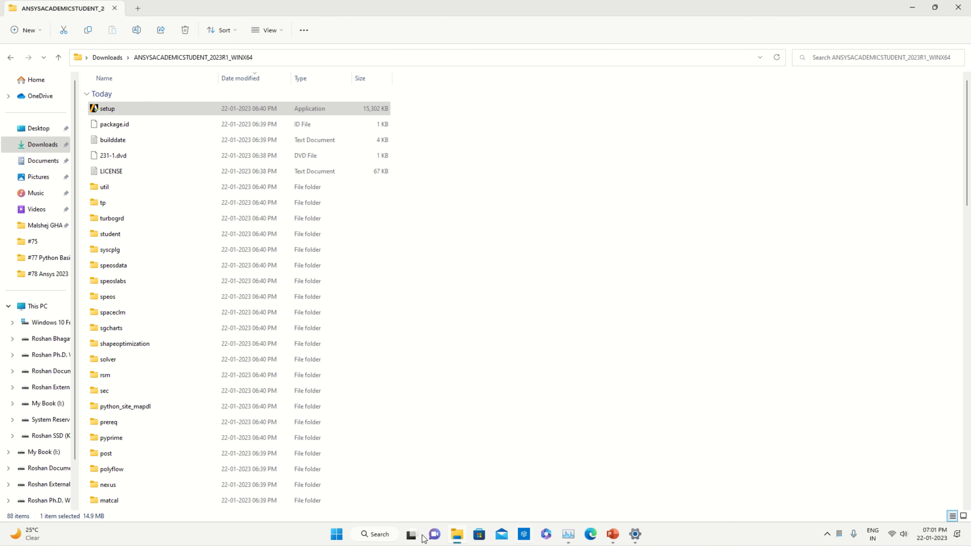
Step: Search Windows for "work", launch Workbench 2023 R1 and minimize the File Explorer window covering the desktop
key(super+s)
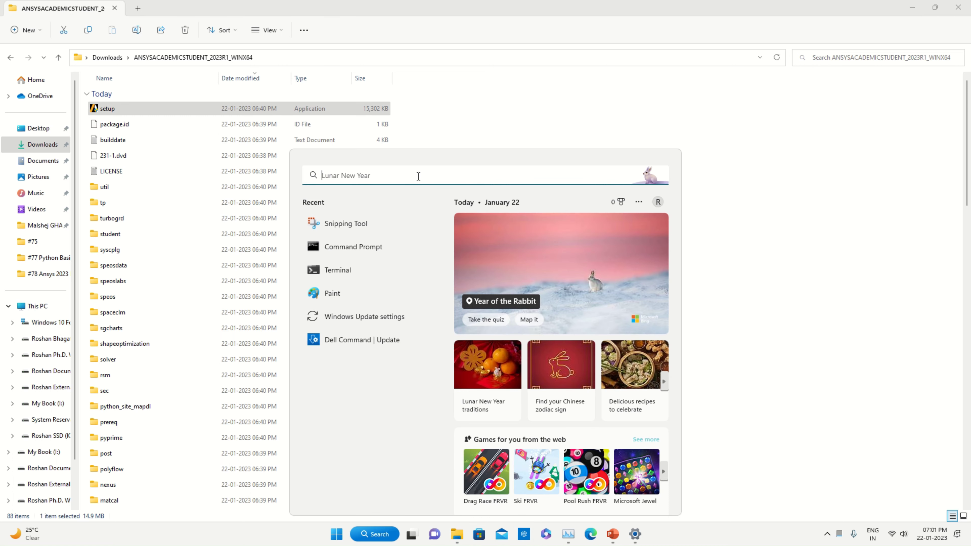
text(work)
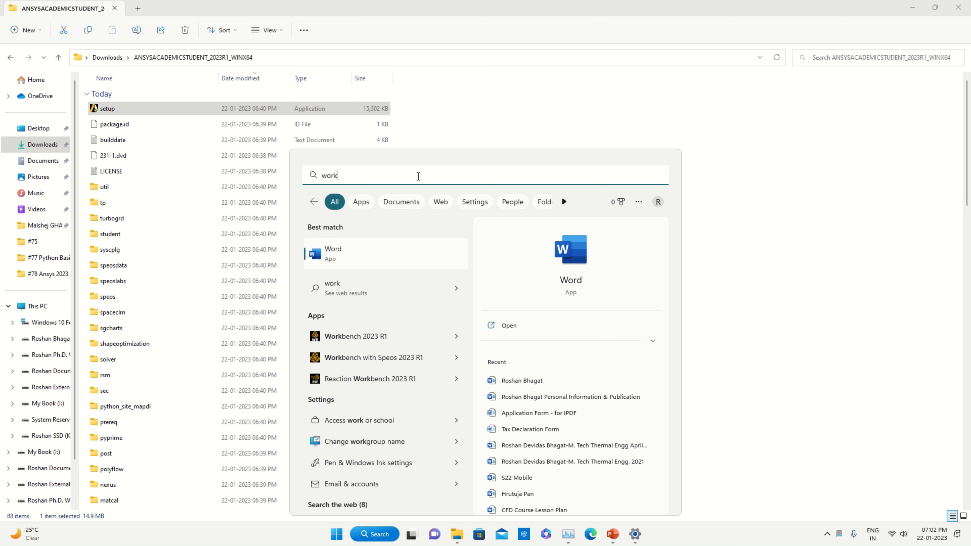
click(395, 337)
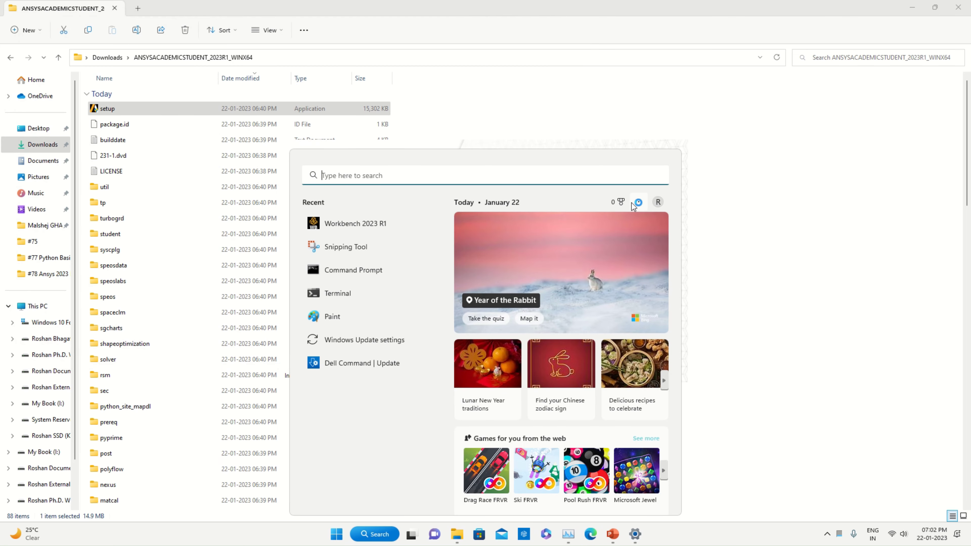
click(911, 7)
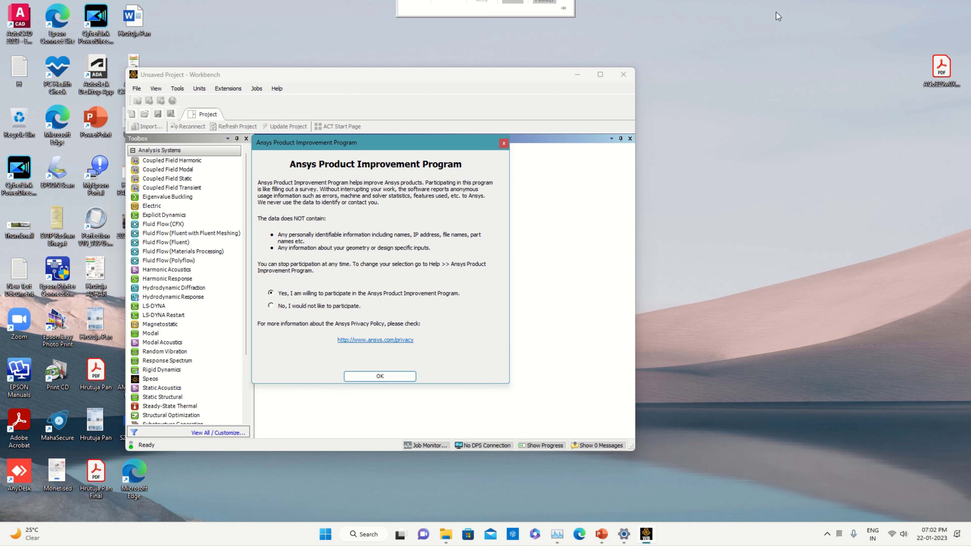
Step: Accept participation in the Ansys Product Improvement Program with the "Yes, I am willing to participate" option
click(391, 376)
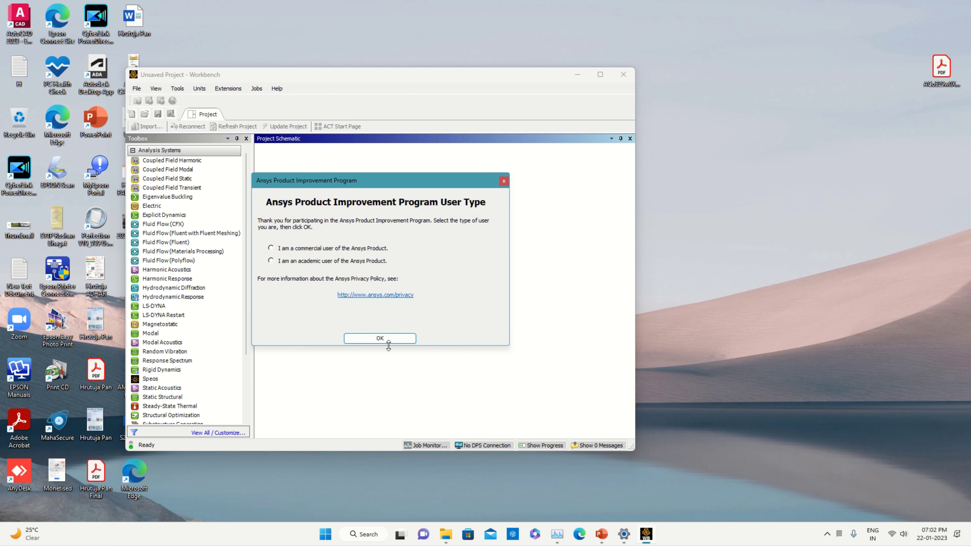